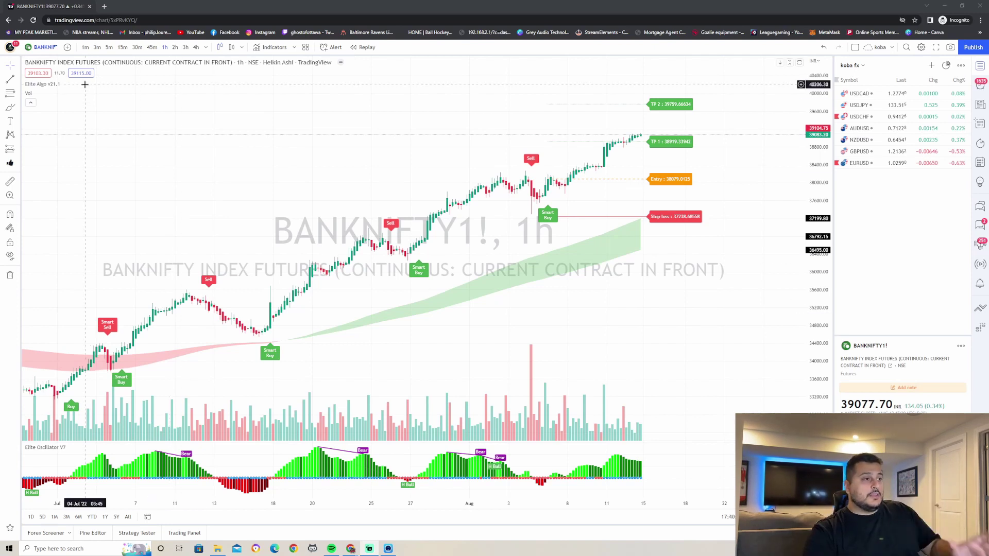
{"action": "mouse_move", "coordinate": [36, 95]}
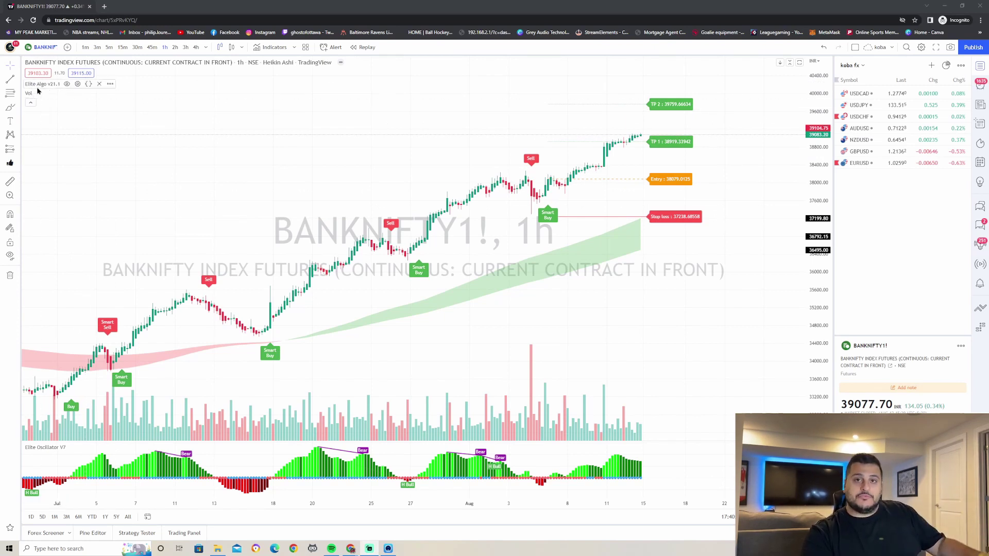
{"action": "left_click", "coordinate": [264, 46]}
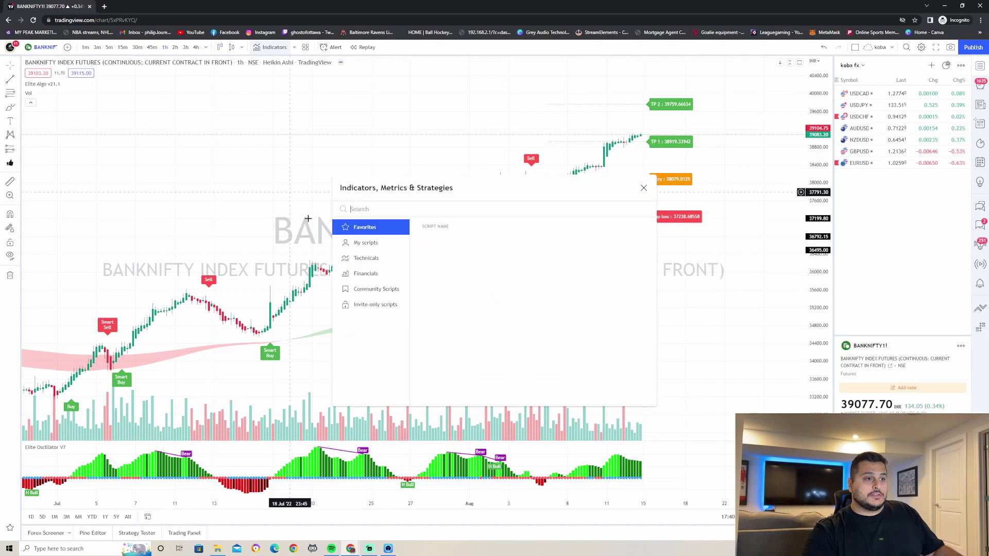
{"action": "left_click", "coordinate": [644, 187]}
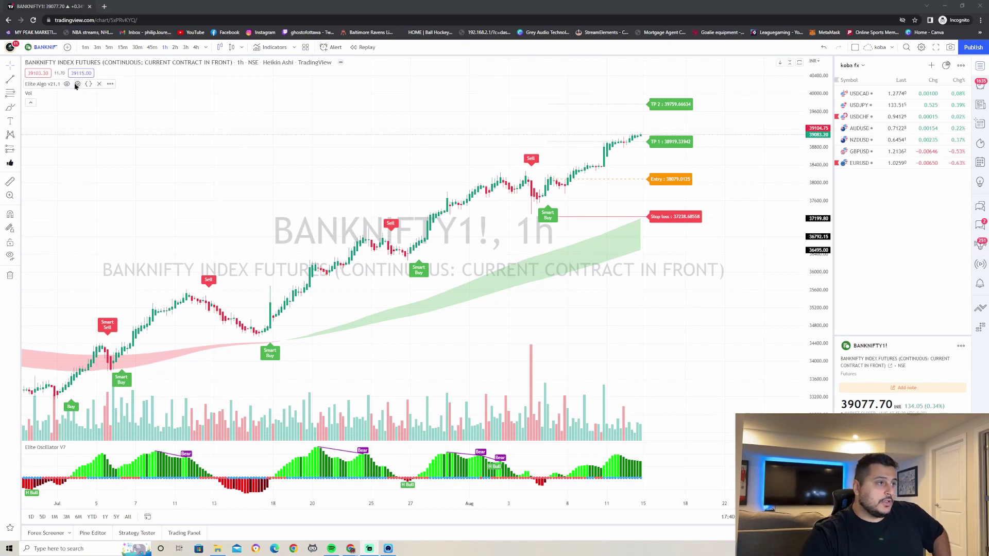
Review the signal, risk management, trend cloud and trendline input settings of the Elite Algo v21.1 indicator
{"action": "left_click", "coordinate": [77, 84]}
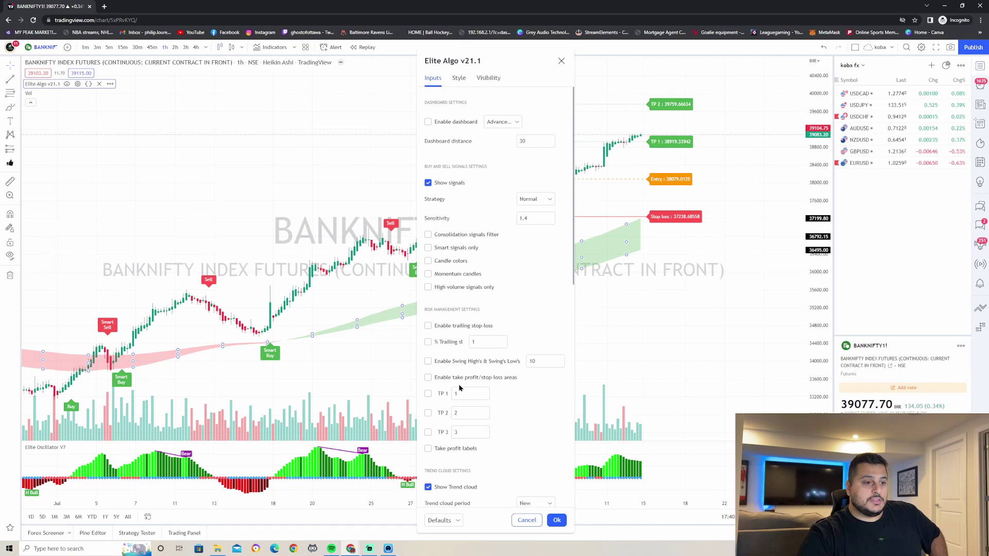
{"action": "scroll", "coordinate": [447, 428], "scroll_direction": "down", "scroll_amount": 3}
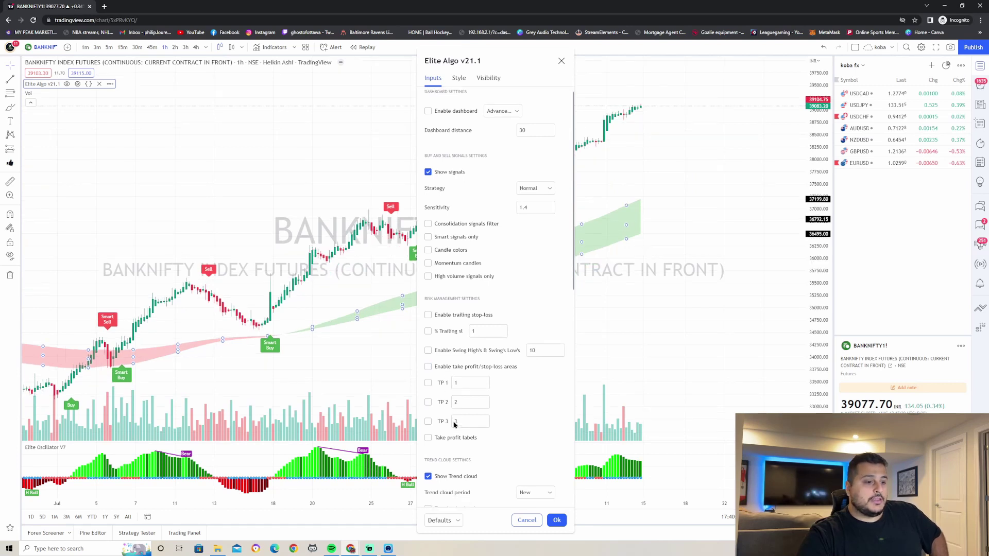
{"action": "scroll", "coordinate": [484, 398], "scroll_direction": "down", "scroll_amount": 10}
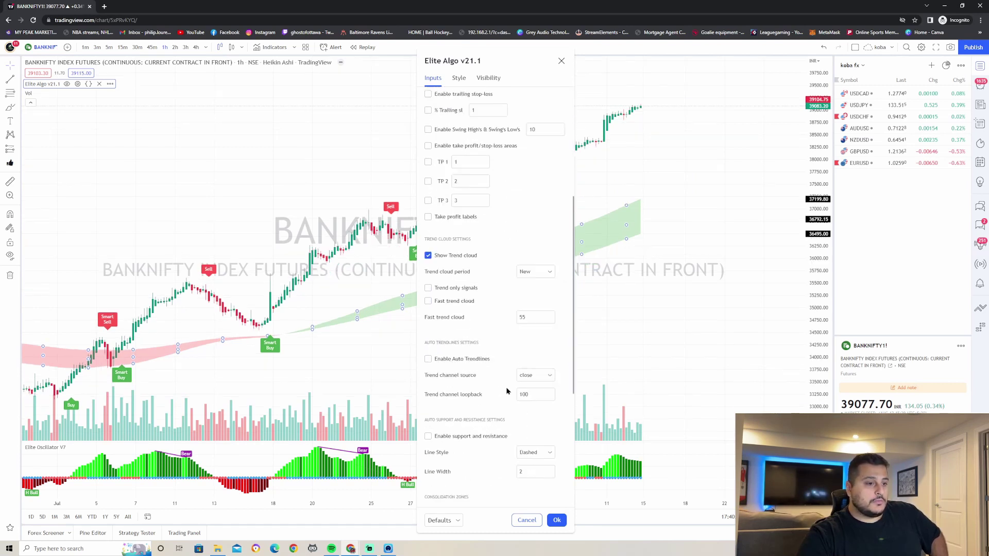
{"action": "scroll", "coordinate": [479, 395], "scroll_direction": "up", "scroll_amount": 12}
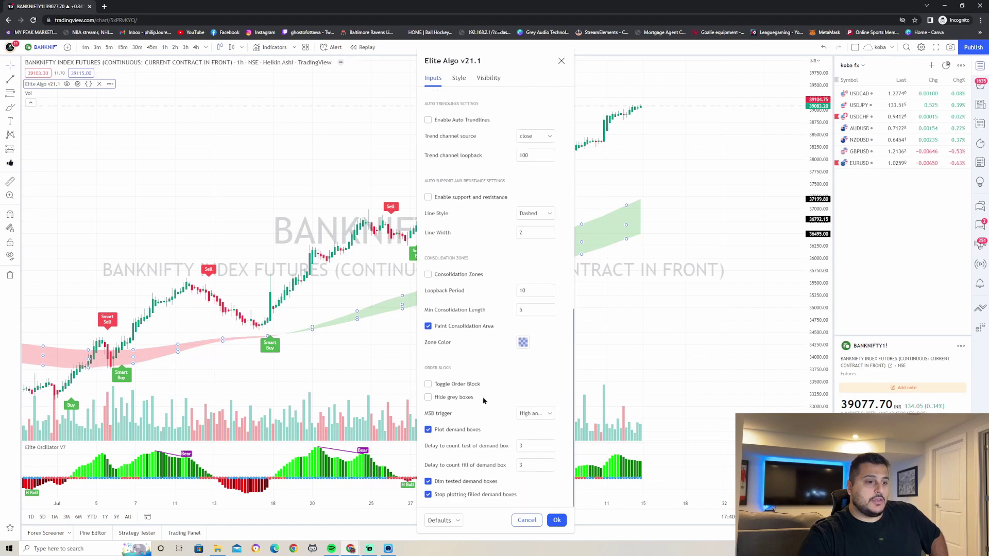
{"action": "left_click", "coordinate": [558, 522]}
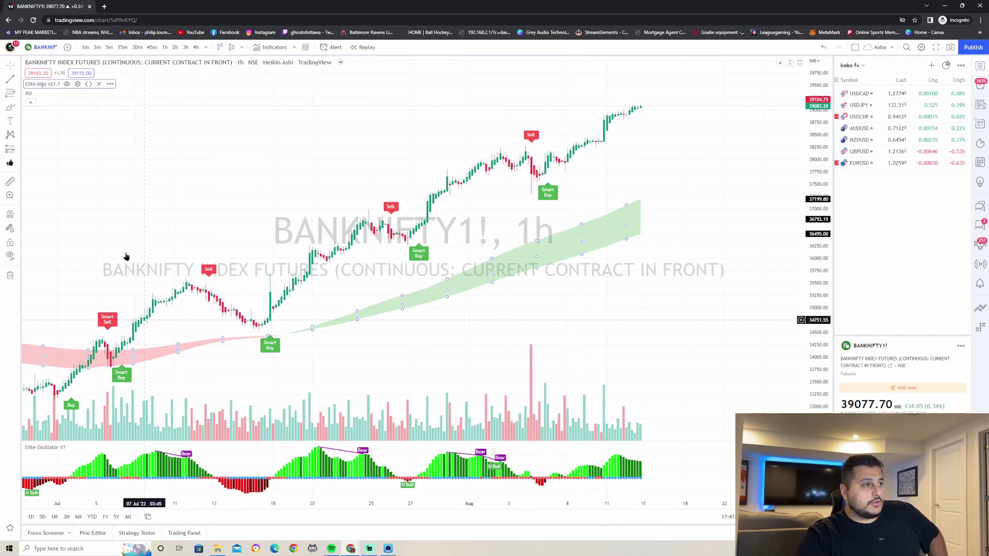
Turn on the Volume MA line in the style settings of the Vol indicator
{"action": "mouse_move", "coordinate": [29, 94]}
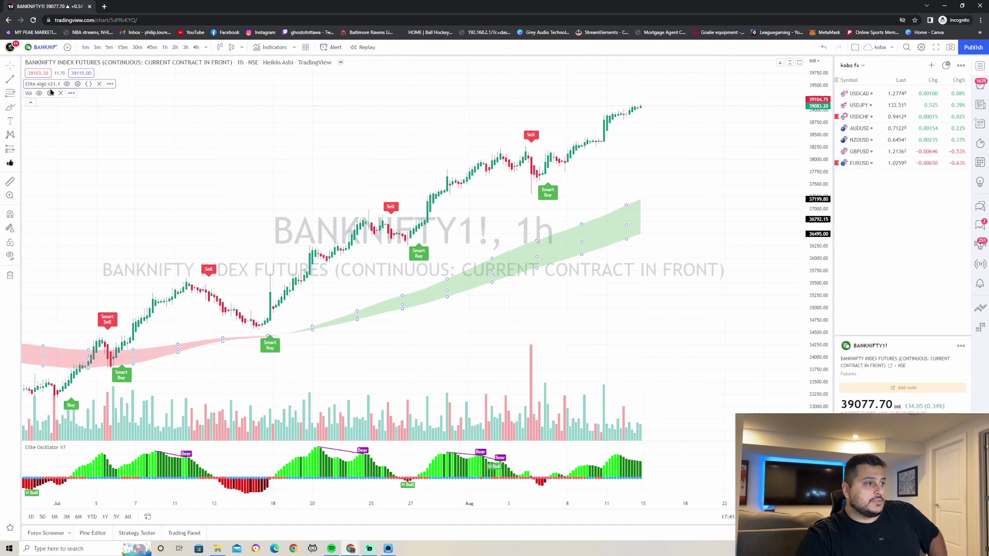
{"action": "left_click", "coordinate": [50, 93]}
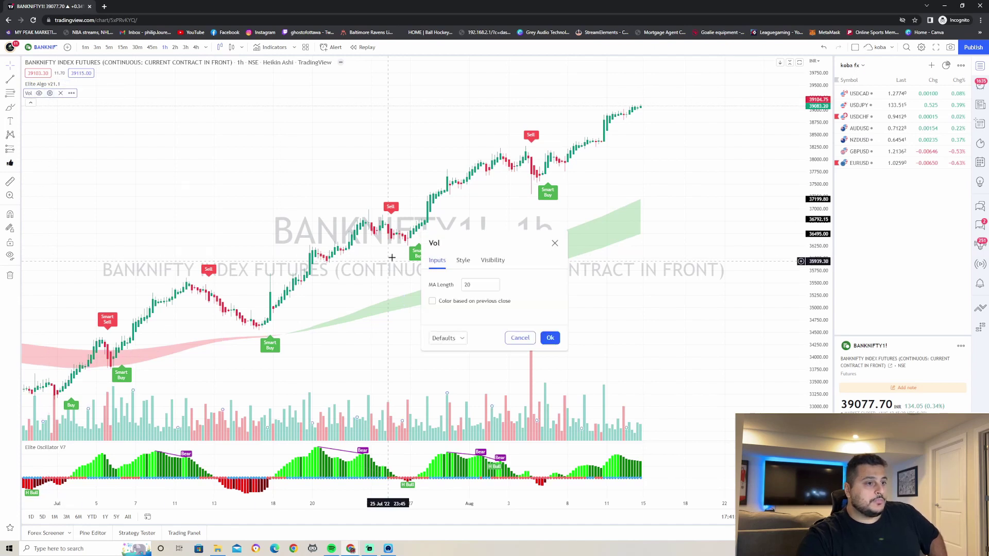
{"action": "left_click", "coordinate": [462, 261]}
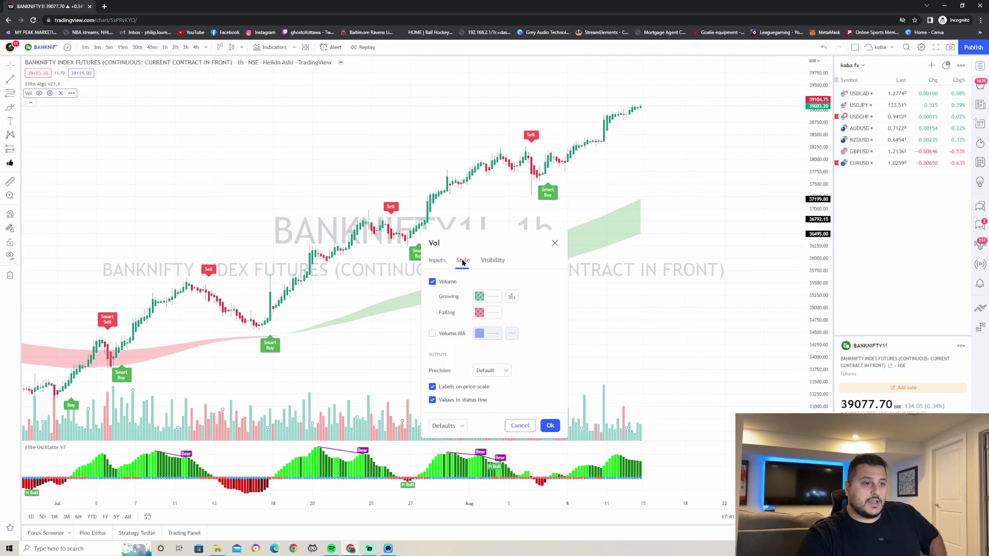
{"action": "left_click", "coordinate": [432, 334]}
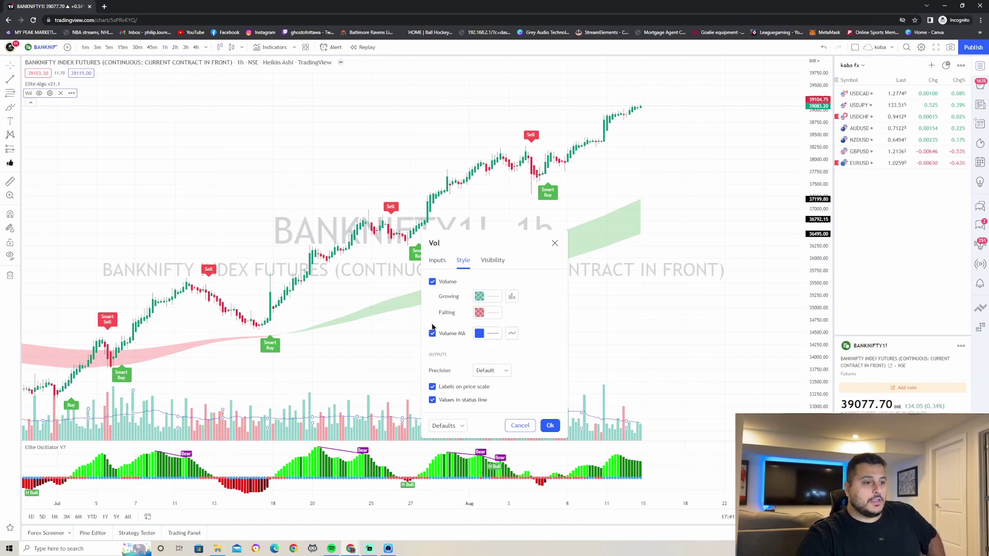
Give the blue Volume MA line the second-thickest line width and apply the volume settings
{"action": "left_click", "coordinate": [497, 333]}
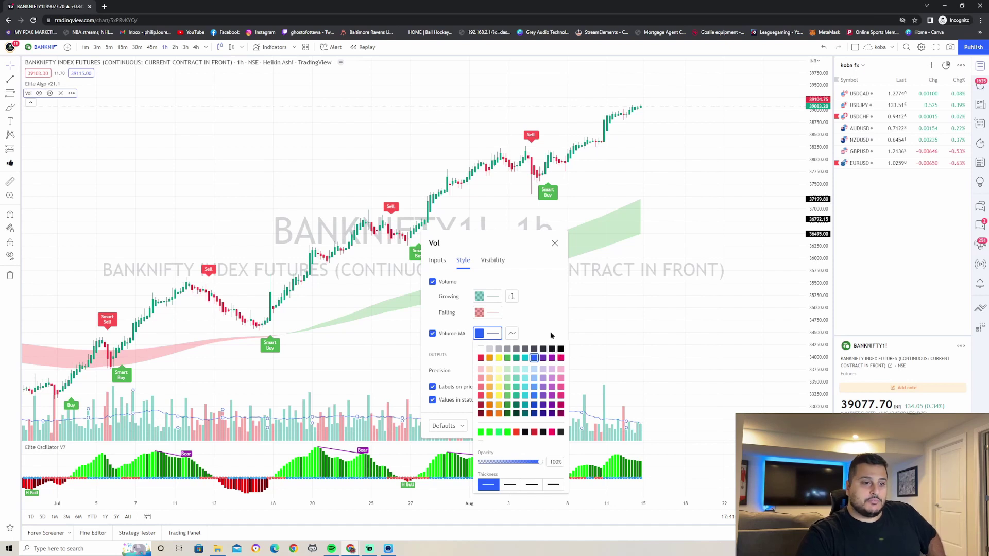
{"action": "left_click", "coordinate": [550, 336]}
{"action": "left_click", "coordinate": [510, 335]}
{"action": "left_click", "coordinate": [553, 306]}
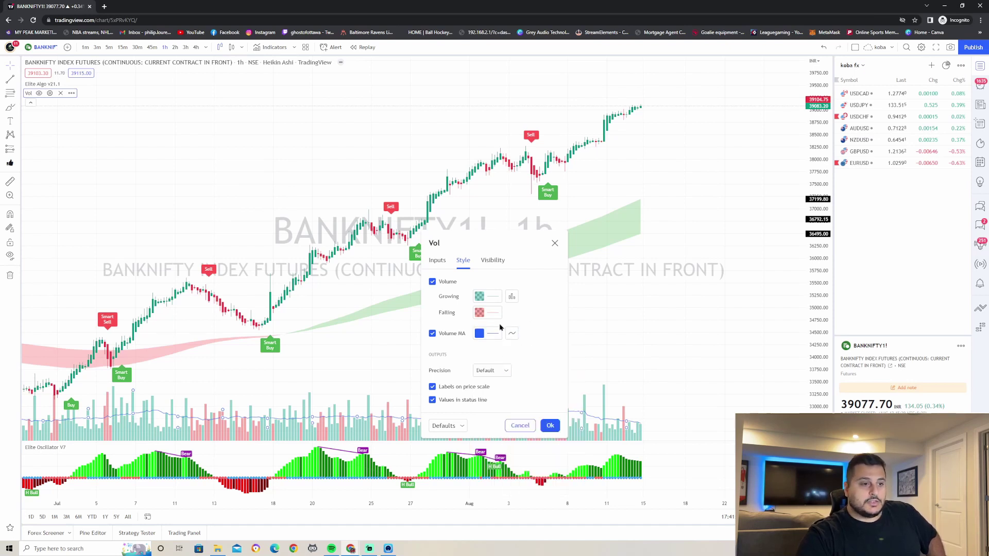
{"action": "left_click", "coordinate": [493, 334]}
{"action": "left_click", "coordinate": [532, 486]}
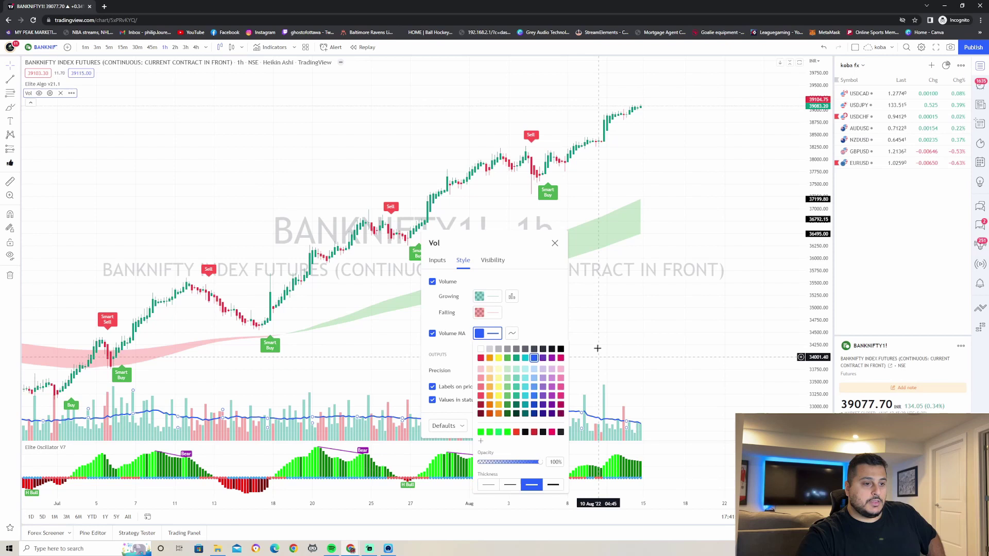
{"action": "left_click", "coordinate": [551, 328]}
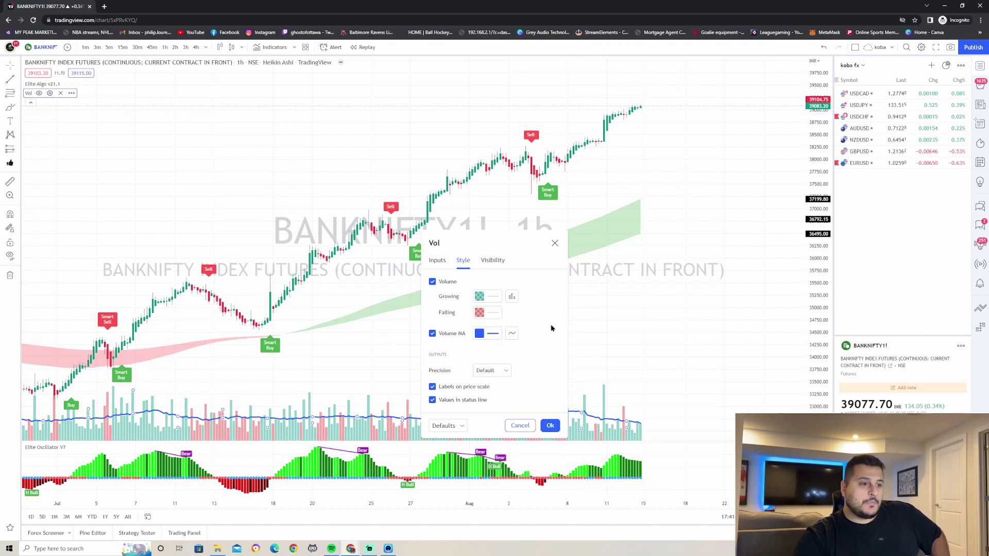
{"action": "left_click", "coordinate": [550, 425]}
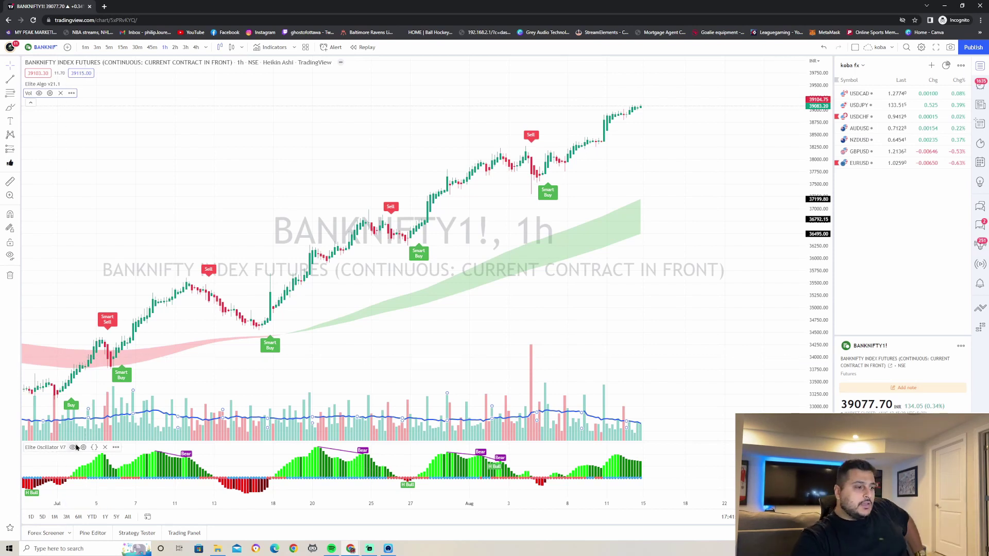
Set the Elite Oscillator V7 indicator's strategy to Elite TVR and apply it
{"action": "left_click", "coordinate": [82, 447]}
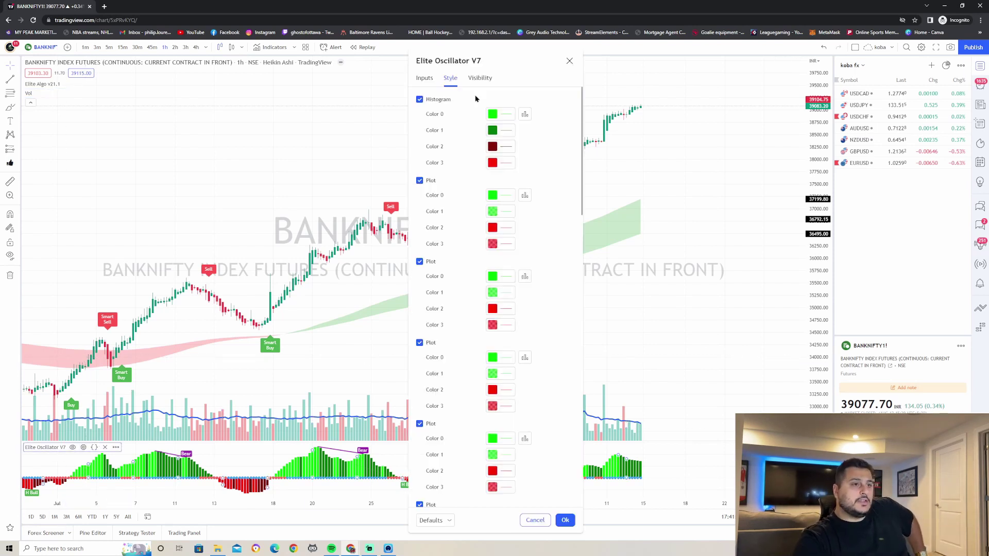
{"action": "left_click", "coordinate": [424, 78]}
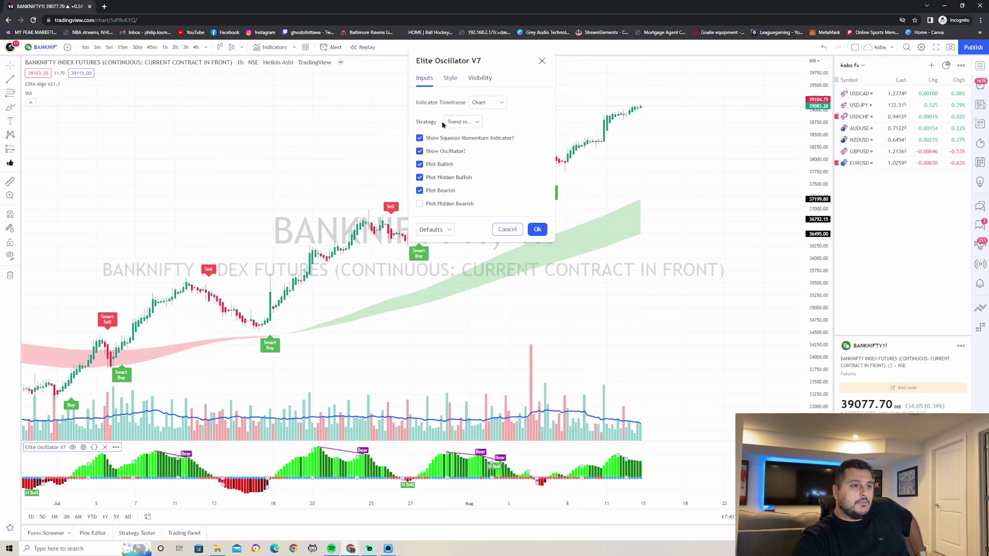
{"action": "left_click", "coordinate": [462, 121]}
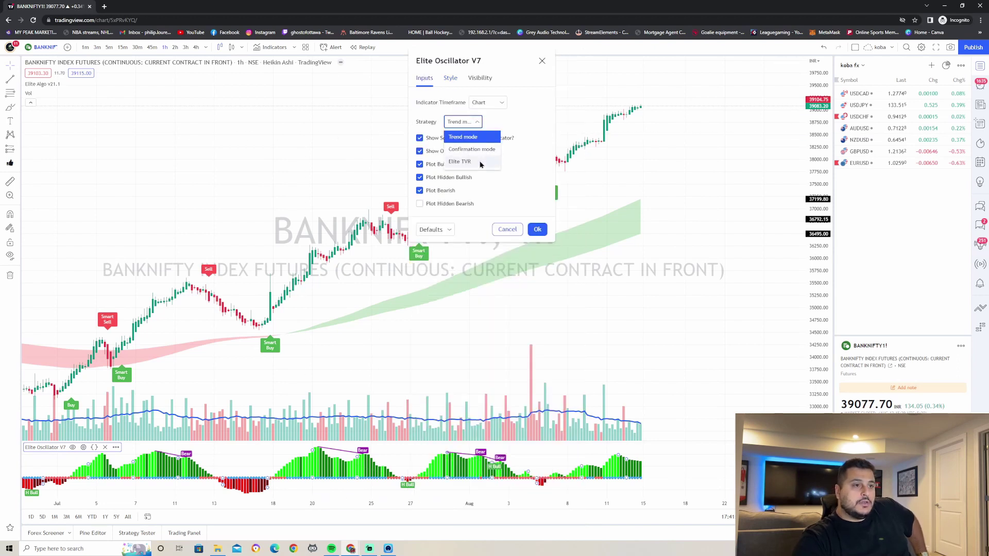
{"action": "left_click", "coordinate": [479, 162]}
{"action": "left_click", "coordinate": [530, 228]}
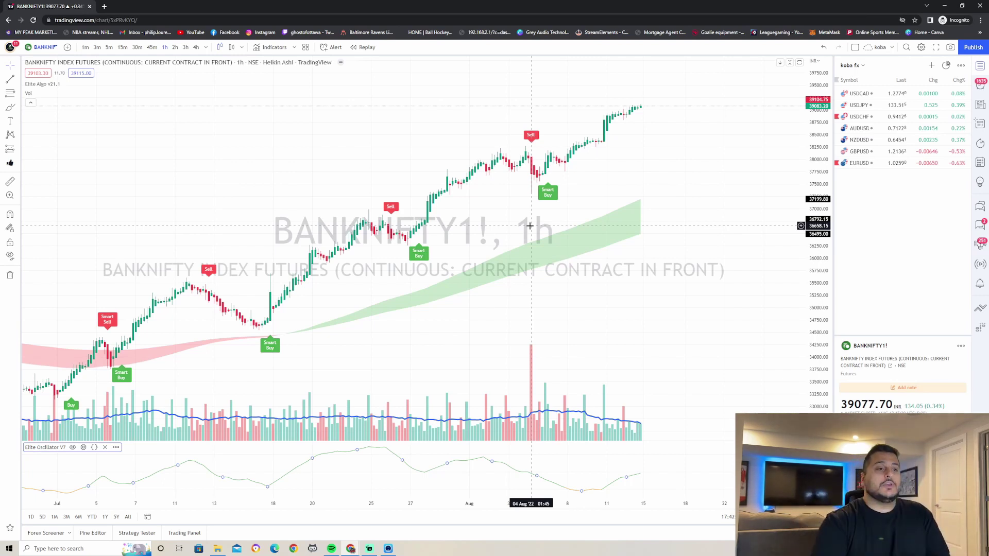
Mark the 1-hour chart with a vertical line at 05 Aug '22 01:45, just after the latest Smart Buy signal
{"action": "left_click_drag", "start_coordinate": [594, 235], "coordinate": [590, 243]}
{"action": "left_click_drag", "start_coordinate": [702, 289], "coordinate": [700, 294]}
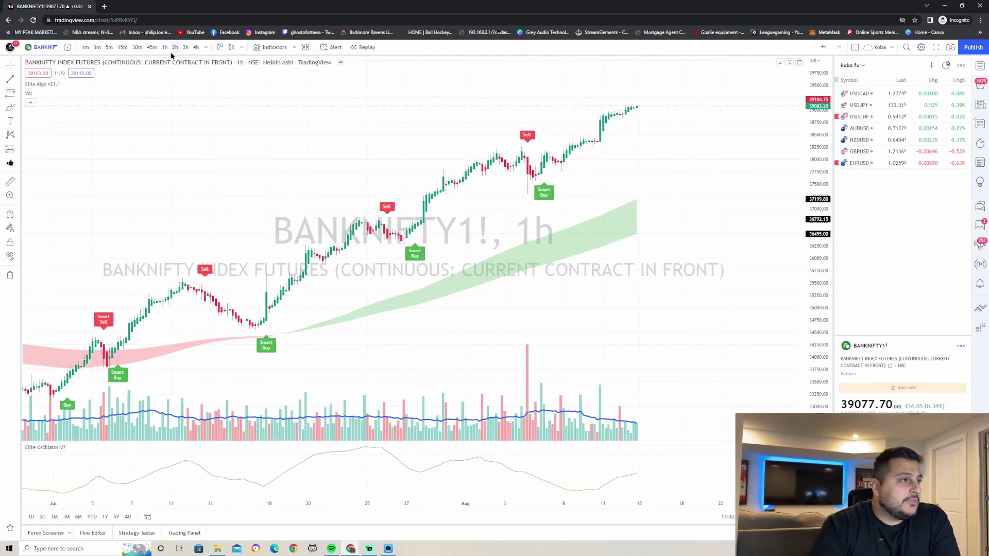
{"action": "left_click_drag", "start_coordinate": [662, 305], "coordinate": [631, 307]}
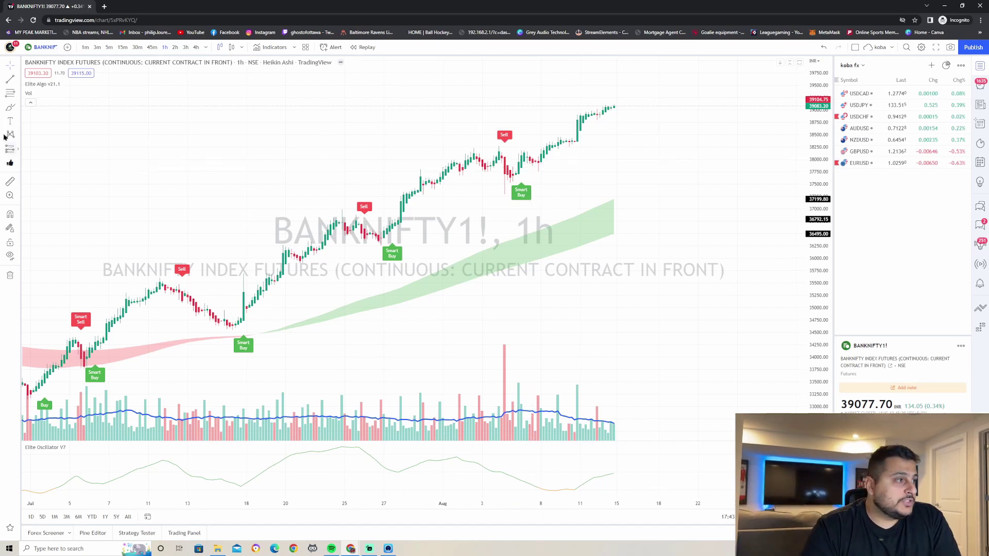
{"action": "left_click", "coordinate": [20, 106]}
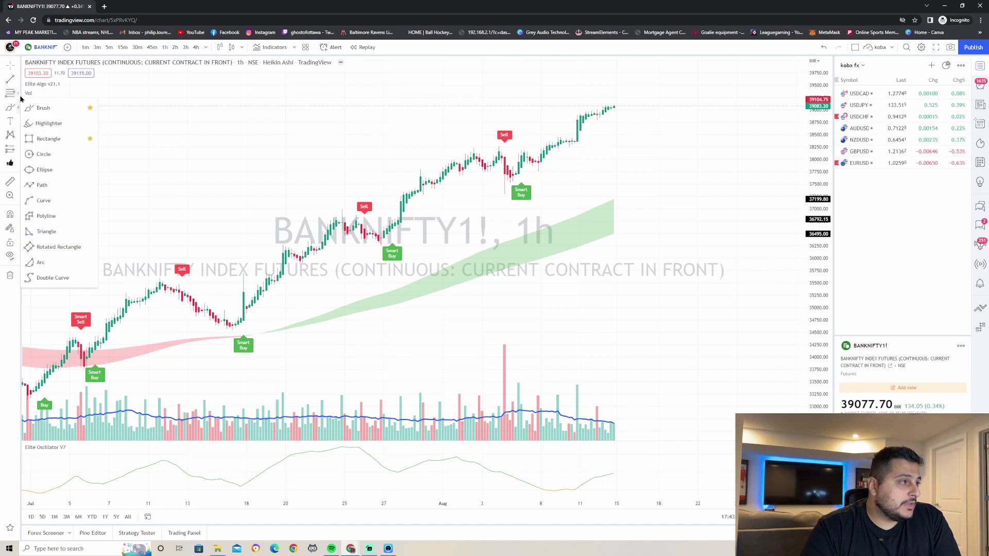
{"action": "left_click", "coordinate": [18, 80]}
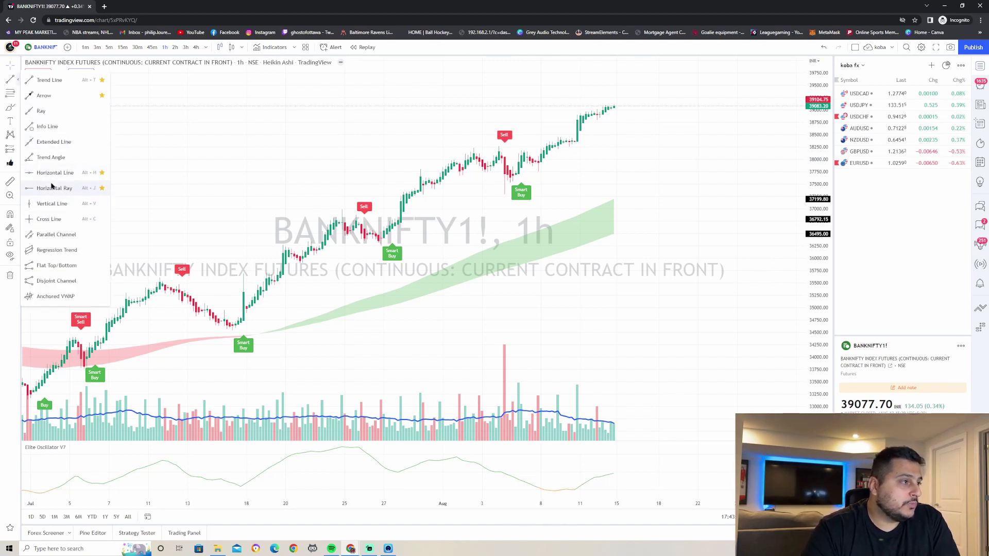
{"action": "left_click", "coordinate": [51, 203]}
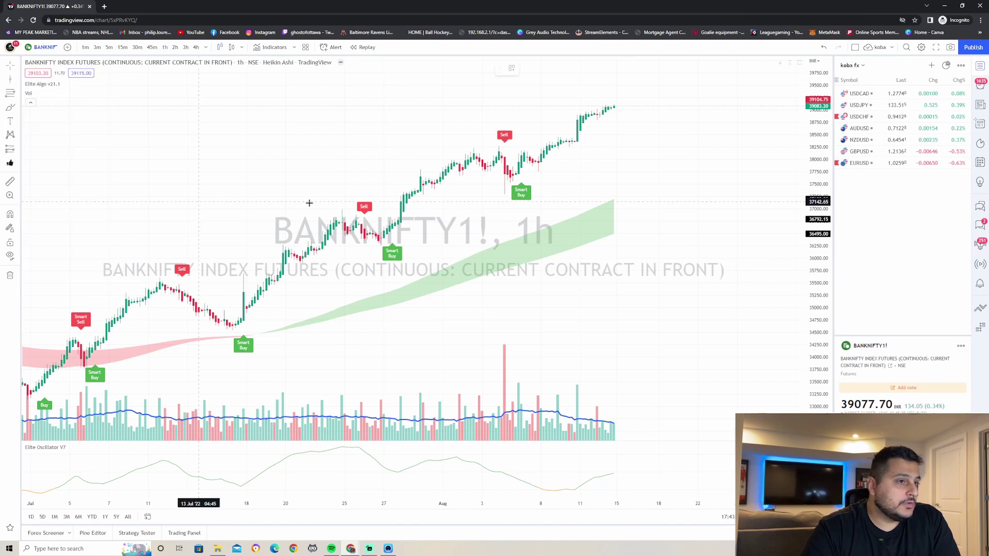
{"action": "left_click", "coordinate": [524, 148]}
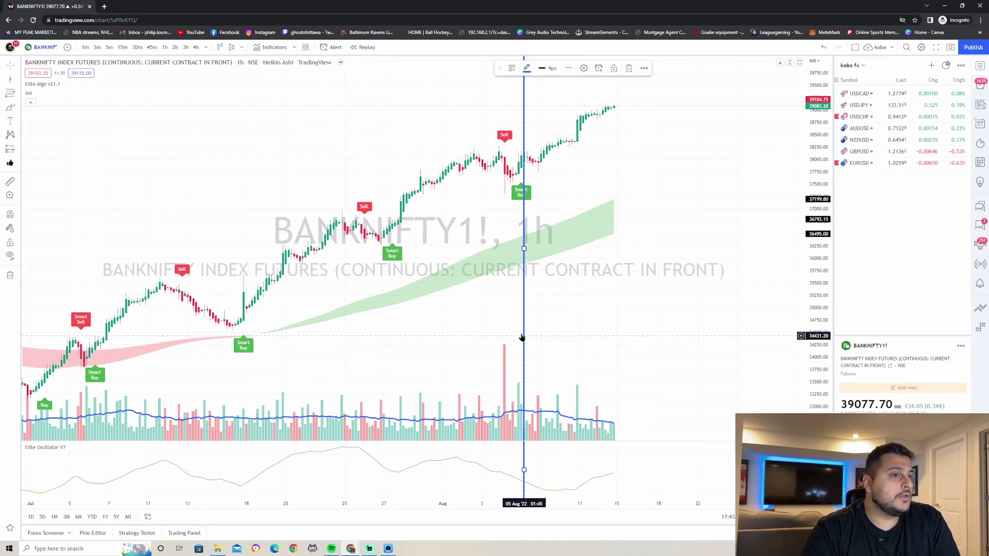
Switch the chart to the 5-minute timeframe and go back in time to the vertical line at 5 August
{"action": "left_click", "coordinate": [109, 47]}
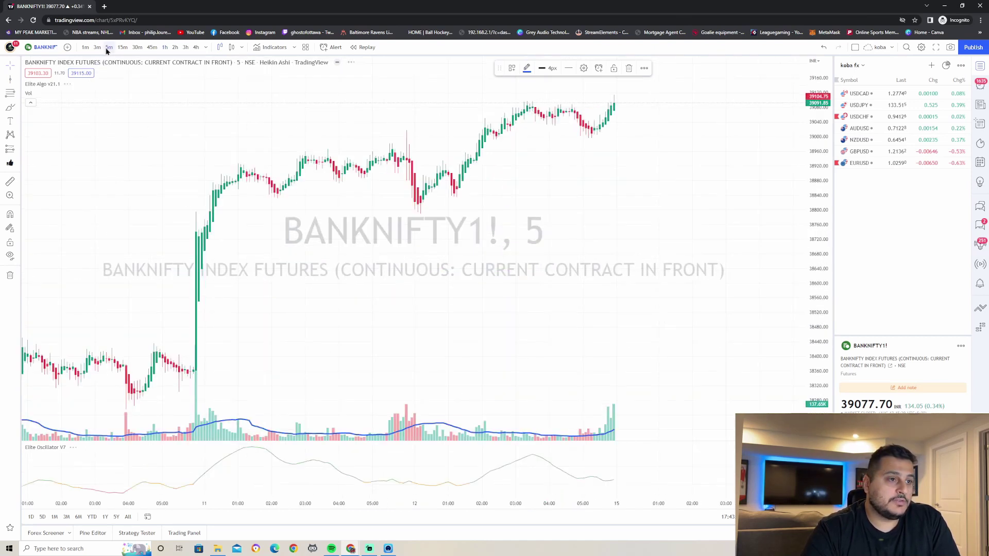
{"action": "left_click_drag", "start_coordinate": [399, 275], "coordinate": [523, 265]}
{"action": "left_click_drag", "start_coordinate": [423, 278], "coordinate": [520, 282]}
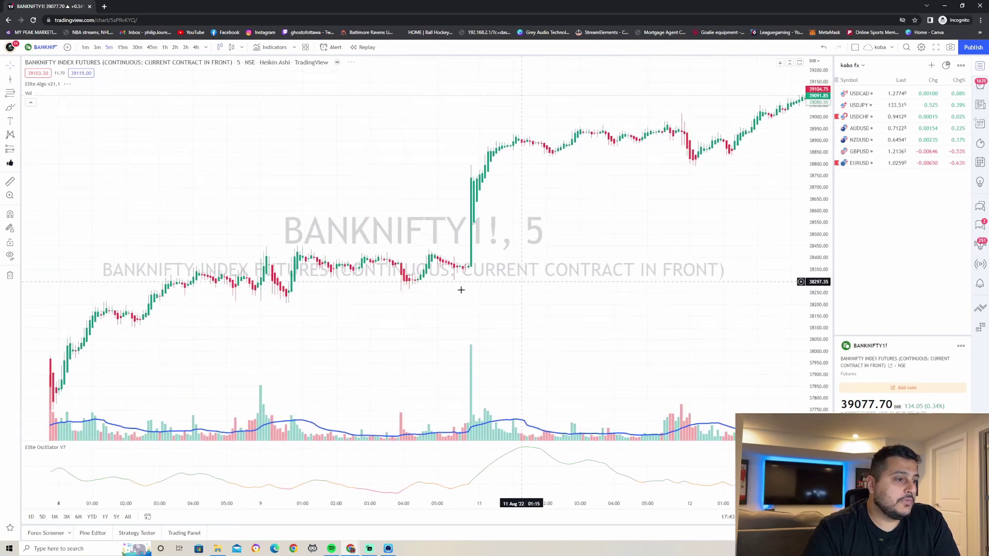
{"action": "left_click_drag", "start_coordinate": [294, 325], "coordinate": [513, 301]}
{"action": "scroll", "coordinate": [427, 304], "scroll_direction": "down", "scroll_amount": 2}
{"action": "left_click_drag", "start_coordinate": [278, 363], "coordinate": [311, 360]}
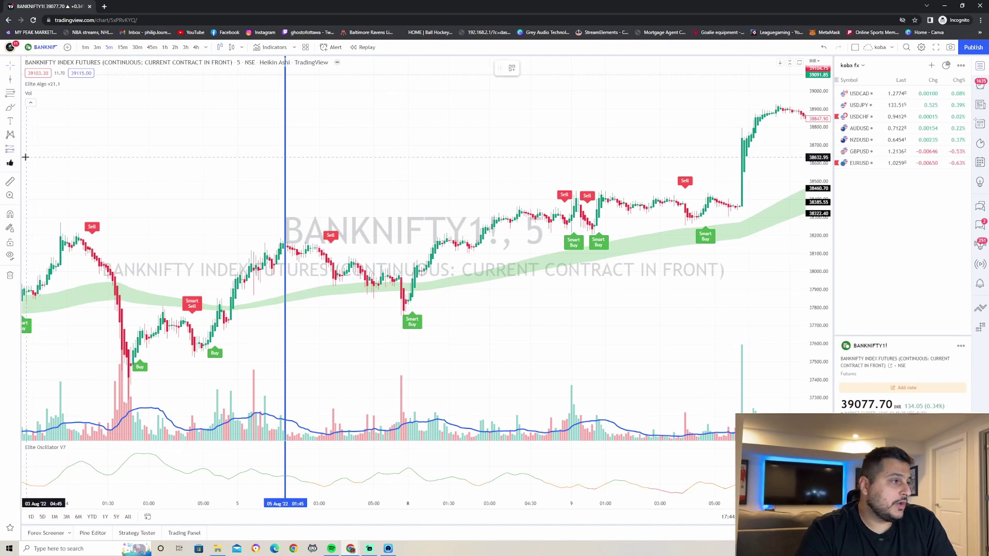
Place a long position at 08 Aug '22 00:15 with its entry at 37980.25, just after the Smart Buy signal
{"action": "left_click", "coordinate": [17, 151]}
{"action": "left_click", "coordinate": [62, 165]}
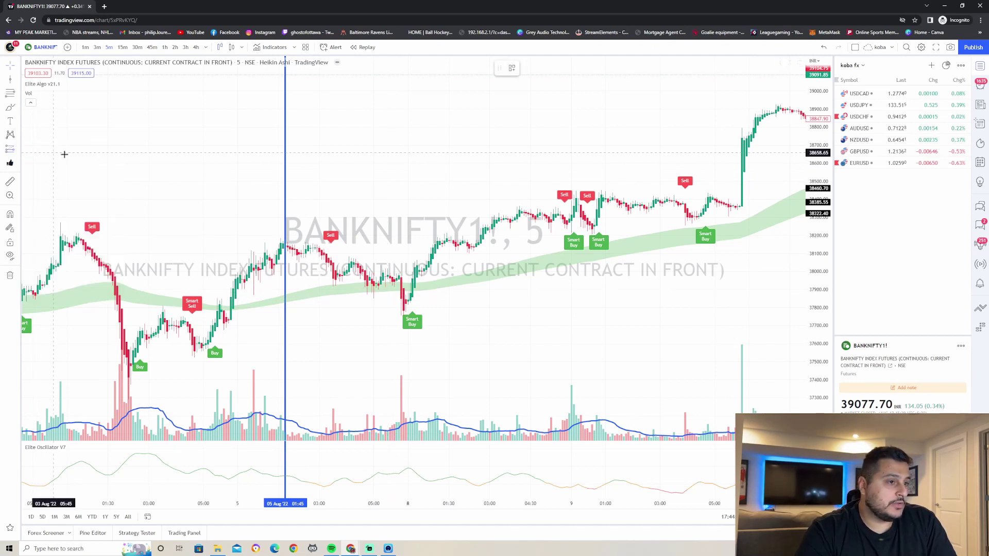
{"action": "left_click", "coordinate": [416, 276]}
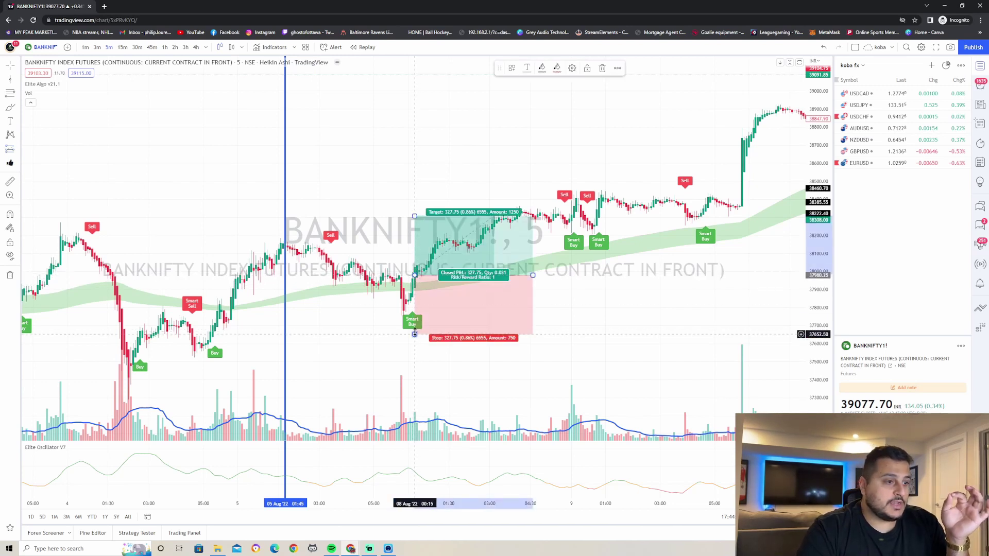
Set the long position's stop about 274 points below entry and target about 411 points above, and extend it to about 01:00 on 9 August
{"action": "left_click_drag", "start_coordinate": [414, 334], "coordinate": [413, 325]}
{"action": "left_click_drag", "start_coordinate": [415, 215], "coordinate": [421, 204]}
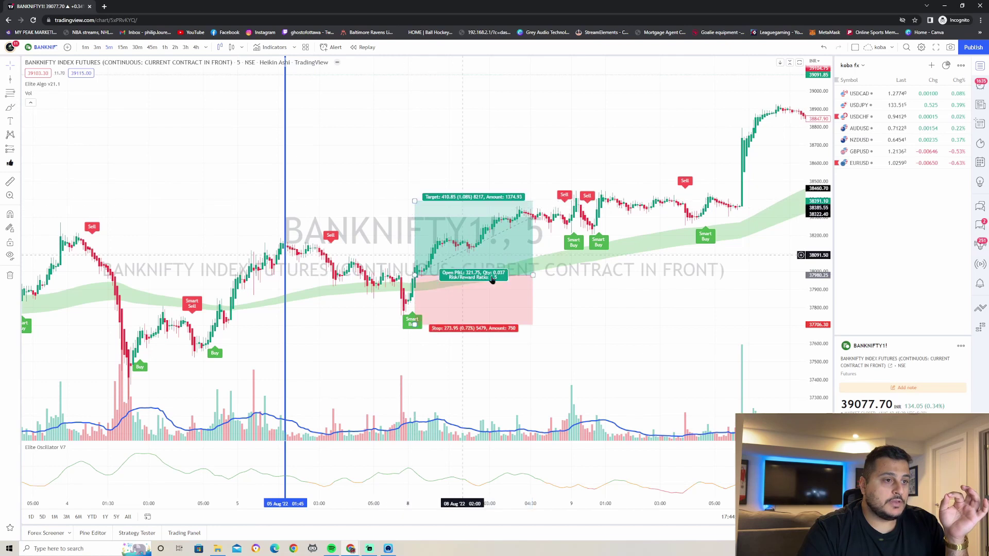
{"action": "left_click_drag", "start_coordinate": [533, 275], "coordinate": [605, 267]}
{"action": "left_click", "coordinate": [670, 321]}
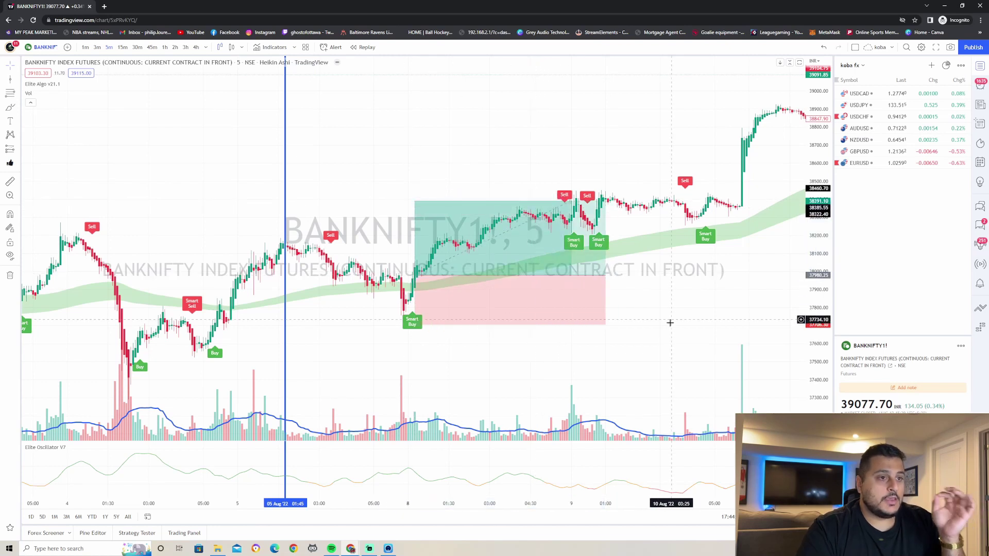
{"action": "scroll", "coordinate": [688, 317], "scroll_direction": "down", "scroll_amount": 2}
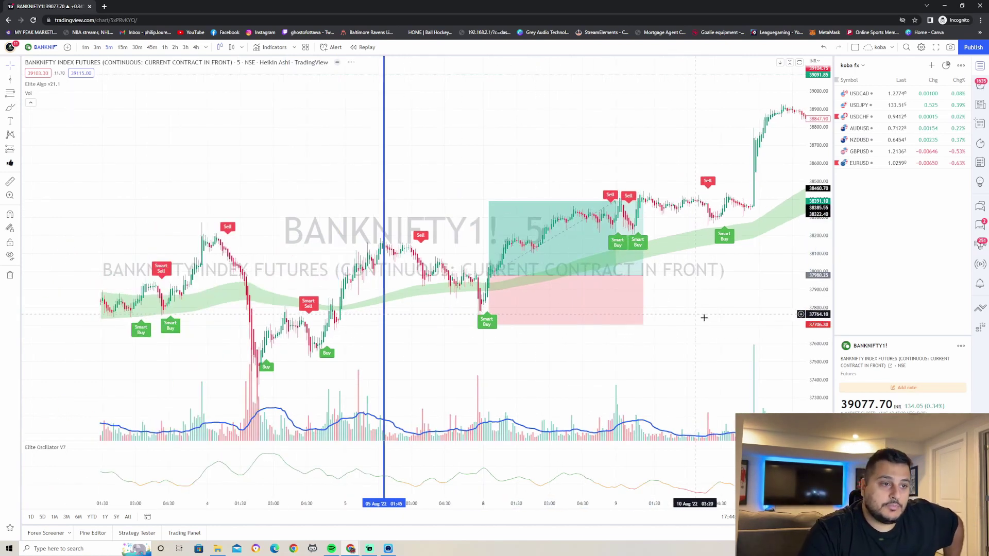
Switch the chart to the 1-hour timeframe and mark it with a vertical line at 08 Aug '22 00:45
{"action": "left_click_drag", "start_coordinate": [698, 321], "coordinate": [482, 345]}
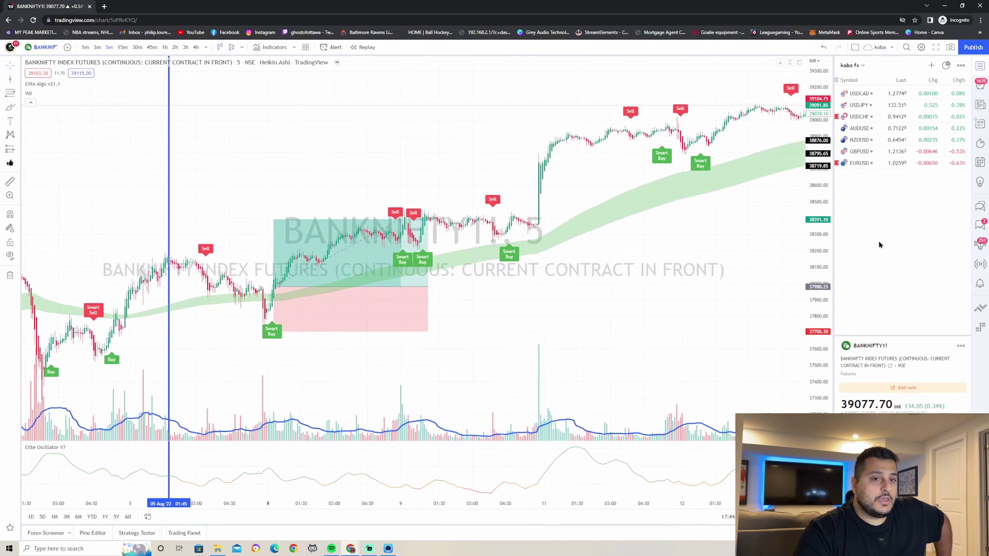
{"action": "left_click_drag", "start_coordinate": [827, 259], "coordinate": [823, 185]}
{"action": "left_click_drag", "start_coordinate": [624, 293], "coordinate": [662, 302]}
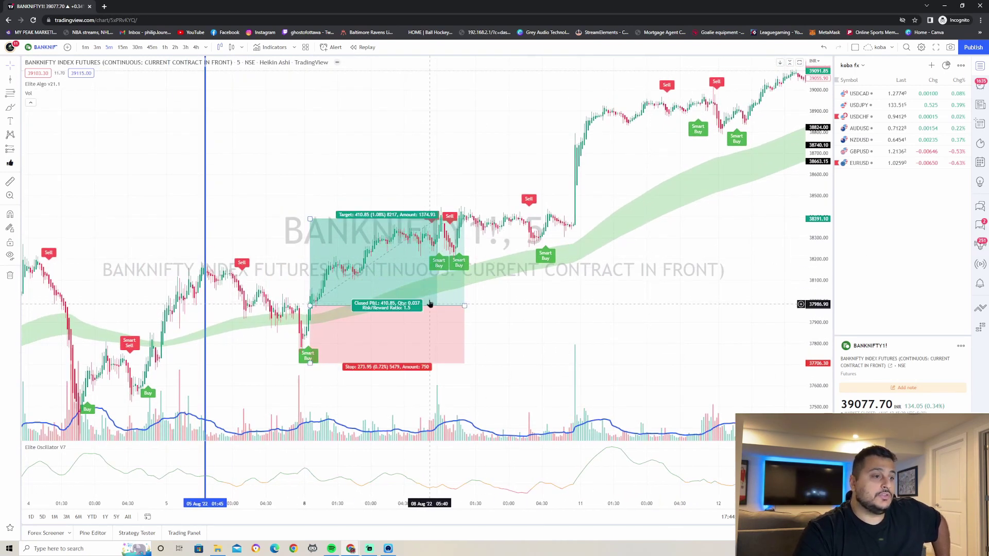
{"action": "left_click", "coordinate": [165, 47]}
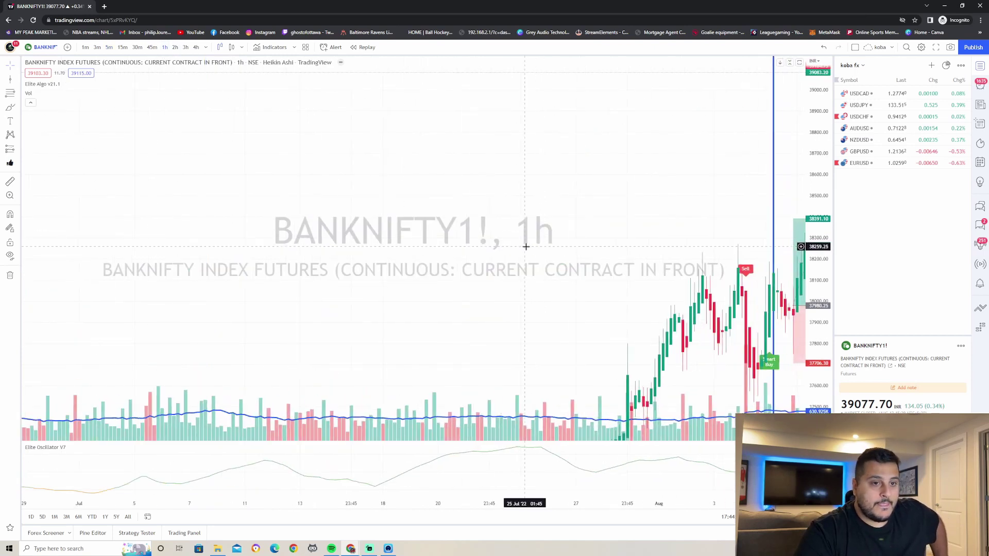
{"action": "scroll", "coordinate": [526, 247], "scroll_direction": "up", "scroll_amount": 8}
{"action": "left_click_drag", "start_coordinate": [549, 203], "coordinate": [222, 188]}
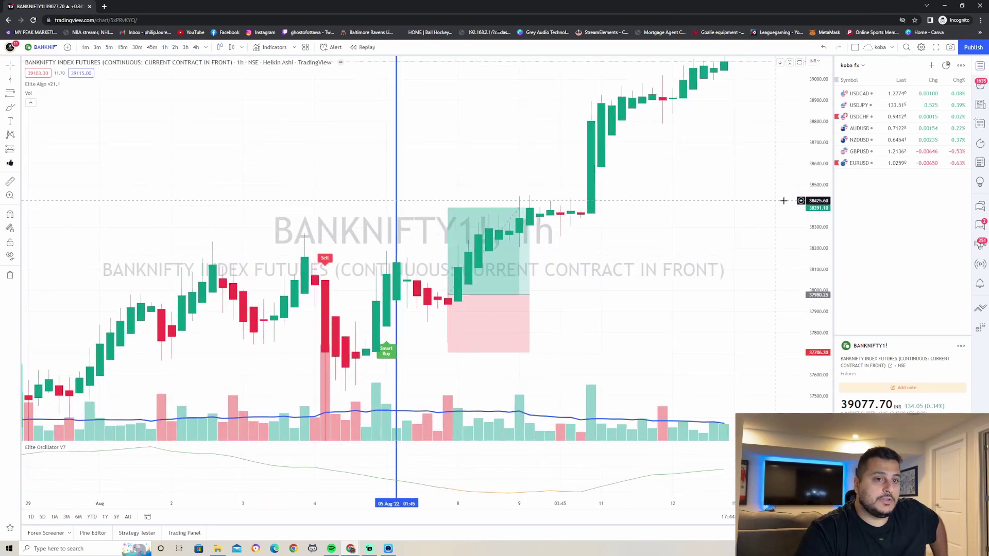
{"action": "left_click_drag", "start_coordinate": [814, 202], "coordinate": [815, 257]}
{"action": "left_click_drag", "start_coordinate": [680, 260], "coordinate": [614, 250]}
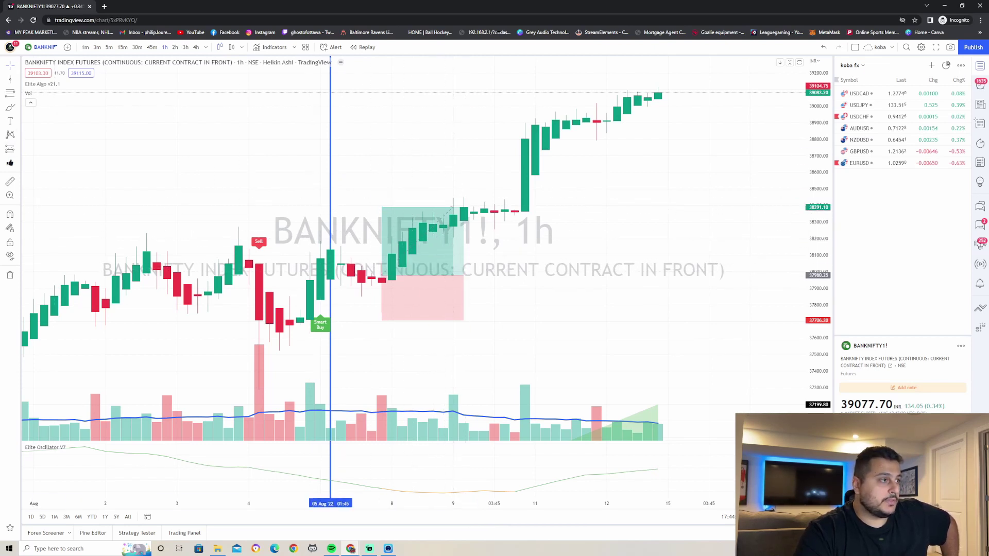
{"action": "left_click", "coordinate": [393, 188]}
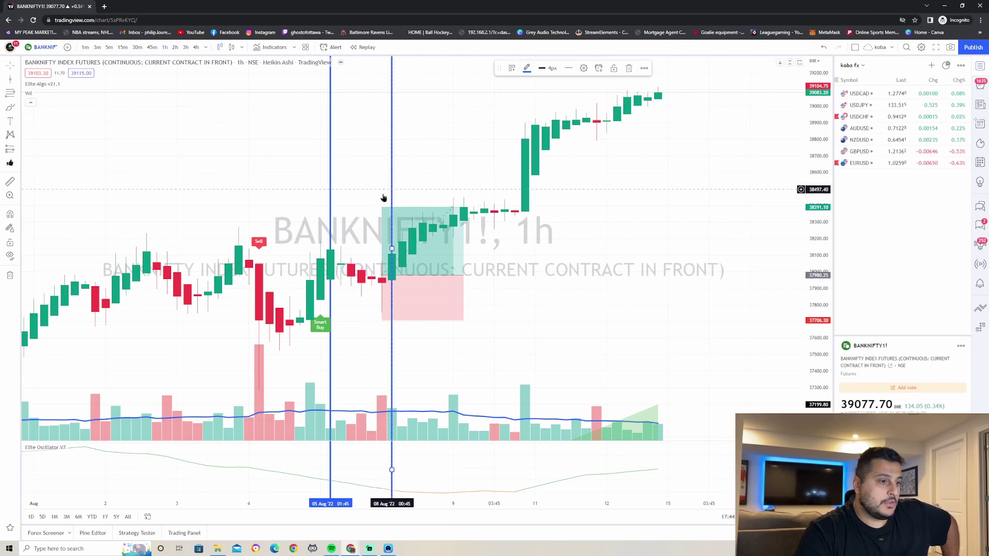
On the 5-minute timeframe, place a second long position at 10 Aug '22 00:50, just after the Smart Buy signal
{"action": "left_click", "coordinate": [109, 47]}
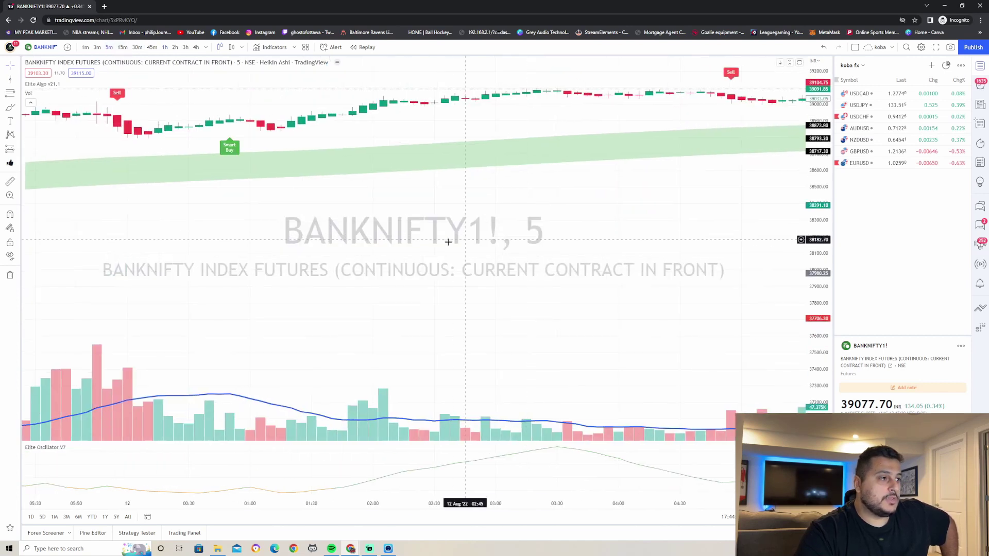
{"action": "right_click", "coordinate": [463, 237]}
{"action": "left_click", "coordinate": [494, 243]}
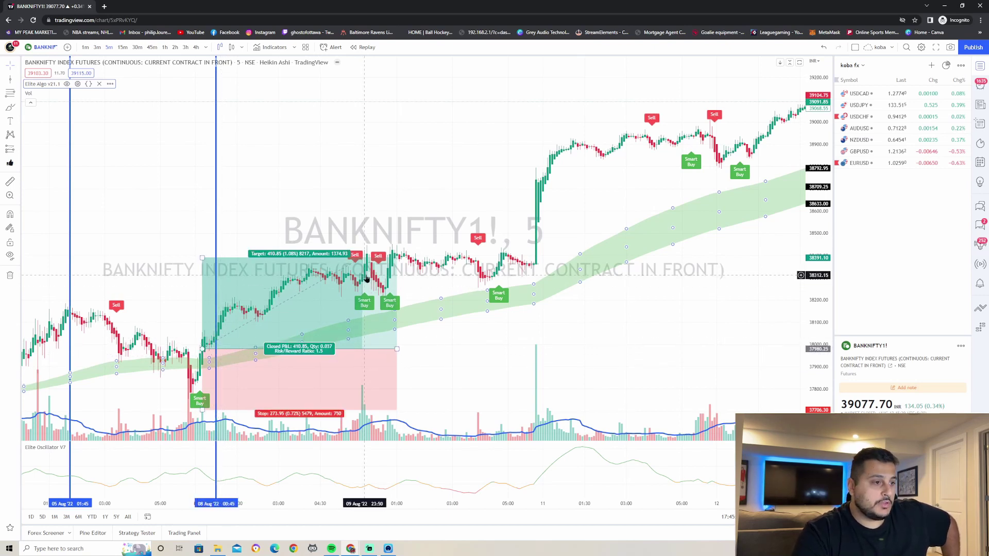
{"action": "left_click", "coordinate": [10, 148]}
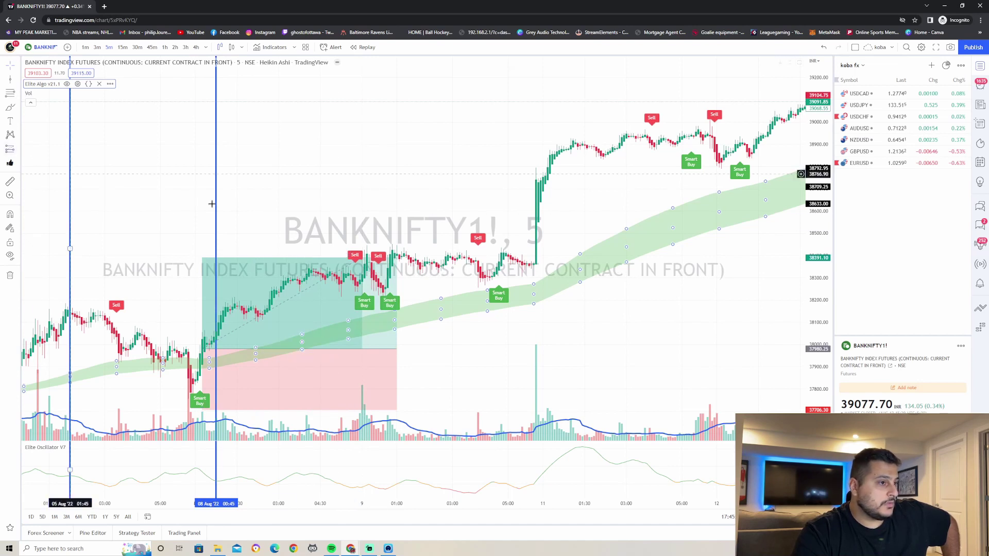
{"action": "left_click", "coordinate": [392, 265]}
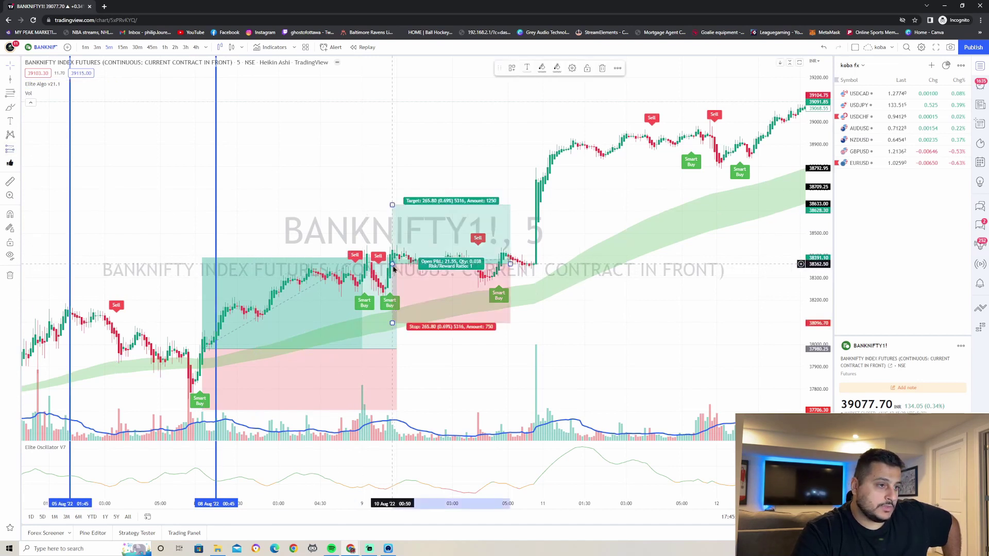
Set the second long position's entry to 38402.40, stop about 226 points below and target about 338 above, and extend it to about 01:30 on 11 August
{"action": "left_click_drag", "start_coordinate": [390, 325], "coordinate": [391, 305]}
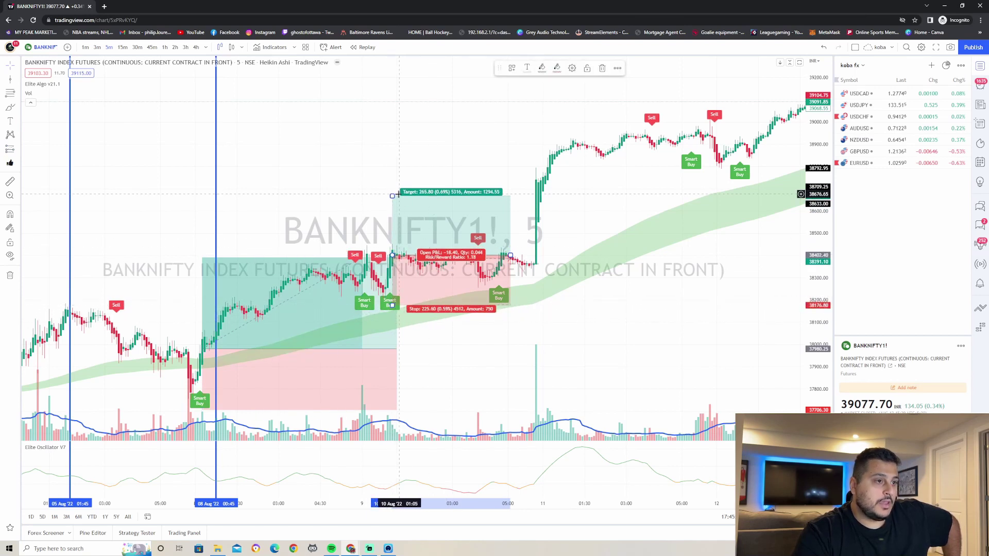
{"action": "mouse_move", "coordinate": [391, 194]}
{"action": "left_mouse_down"}
{"action": "mouse_move", "coordinate": [400, 164]}
{"action": "mouse_move", "coordinate": [402, 180]}
{"action": "left_mouse_up"}
{"action": "left_click_drag", "start_coordinate": [509, 255], "coordinate": [586, 255]}
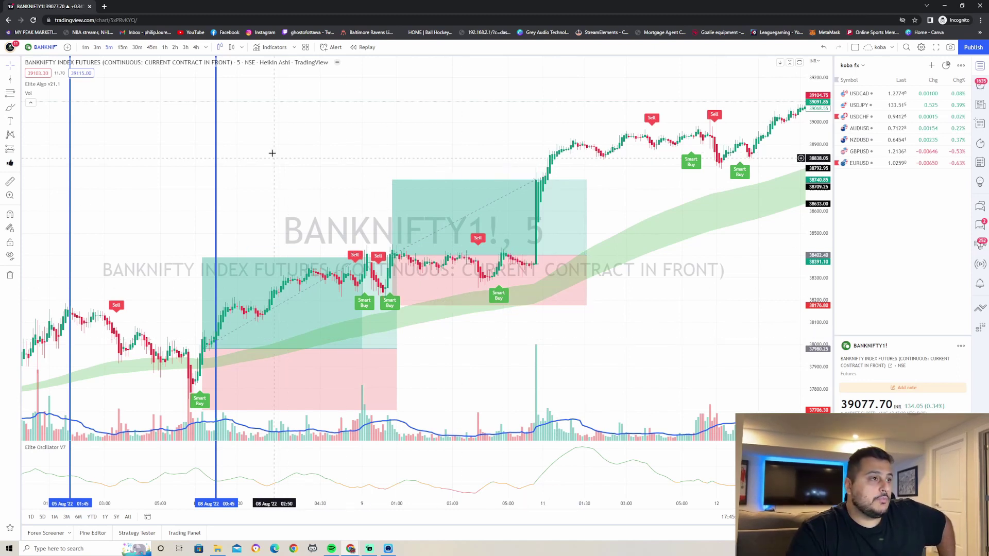
Return the chart to the 1-hour timeframe and add a vertical line at 09 Aug '22 23:45
{"action": "left_click", "coordinate": [164, 46]}
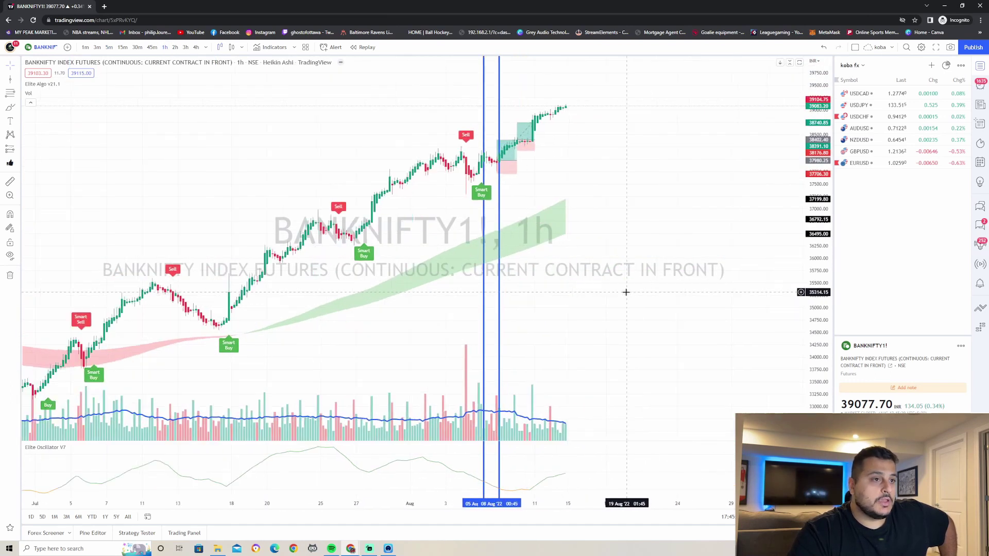
{"action": "scroll", "coordinate": [626, 292], "scroll_direction": "up", "scroll_amount": 2}
{"action": "left_click_drag", "start_coordinate": [826, 219], "coordinate": [826, 237]}
{"action": "mouse_move", "coordinate": [596, 190]}
{"action": "left_mouse_down"}
{"action": "mouse_move", "coordinate": [697, 291]}
{"action": "mouse_move", "coordinate": [771, 205]}
{"action": "left_mouse_up"}
{"action": "scroll", "coordinate": [670, 296], "scroll_direction": "up", "scroll_amount": 6}
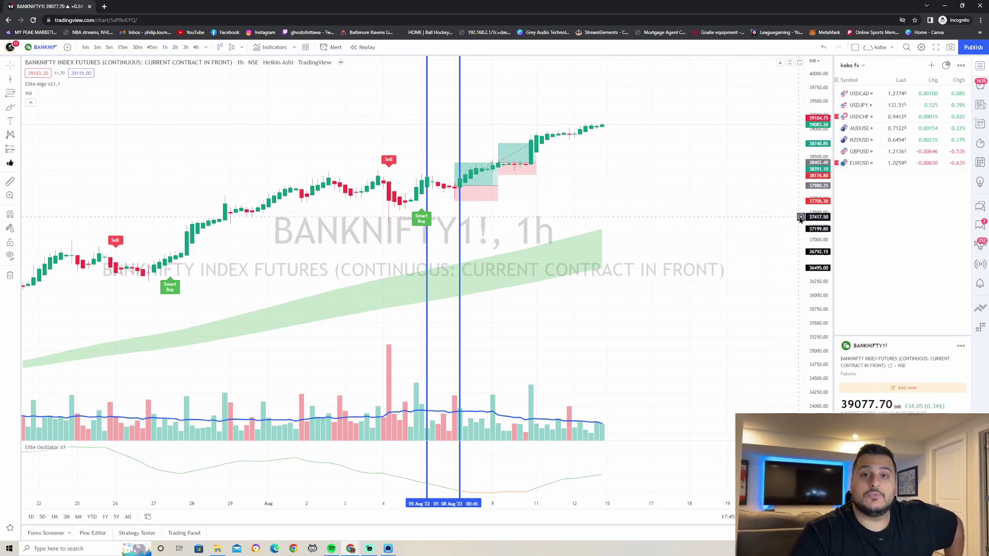
{"action": "left_click_drag", "start_coordinate": [816, 223], "coordinate": [777, 179]}
{"action": "left_click_drag", "start_coordinate": [685, 202], "coordinate": [688, 236]}
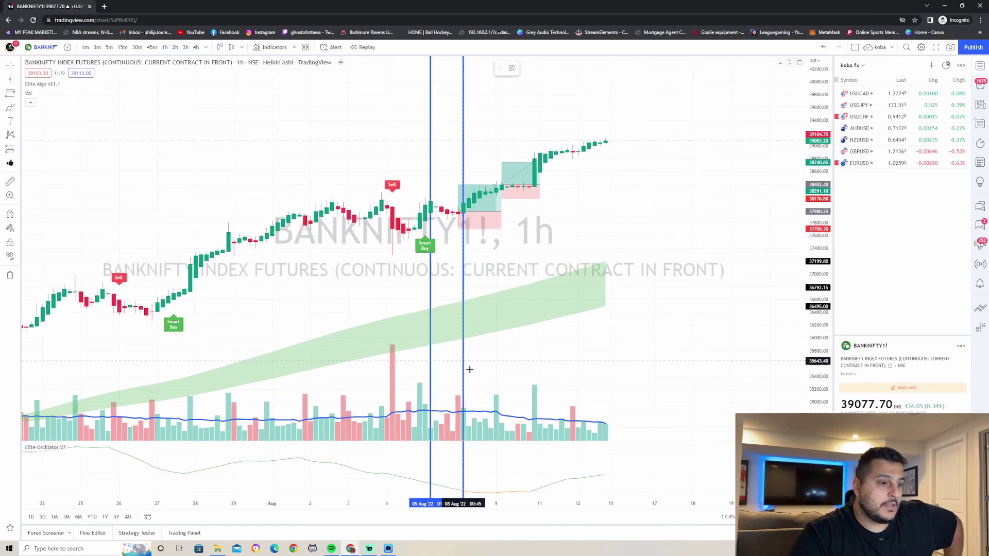
{"action": "left_click", "coordinate": [497, 393]}
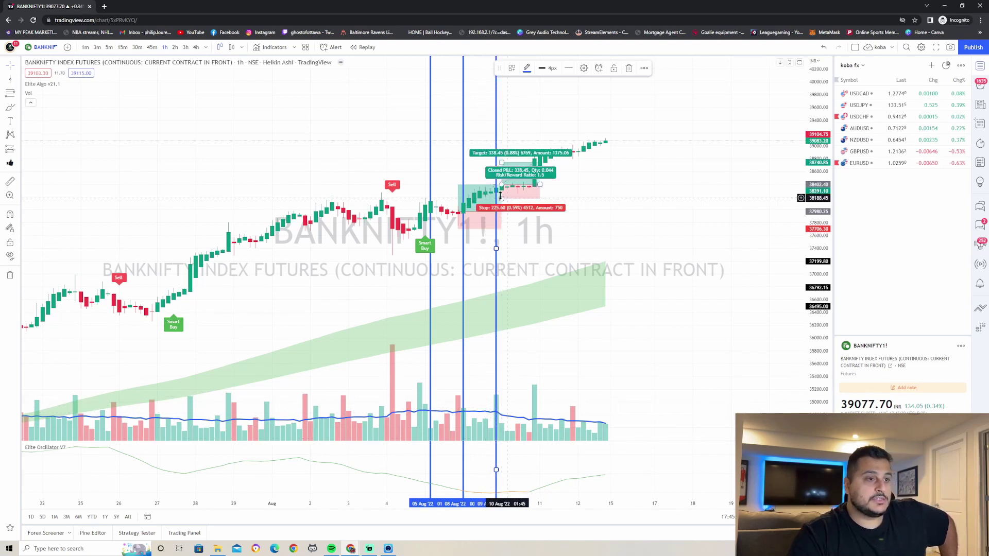
{"action": "left_click", "coordinate": [562, 272]}
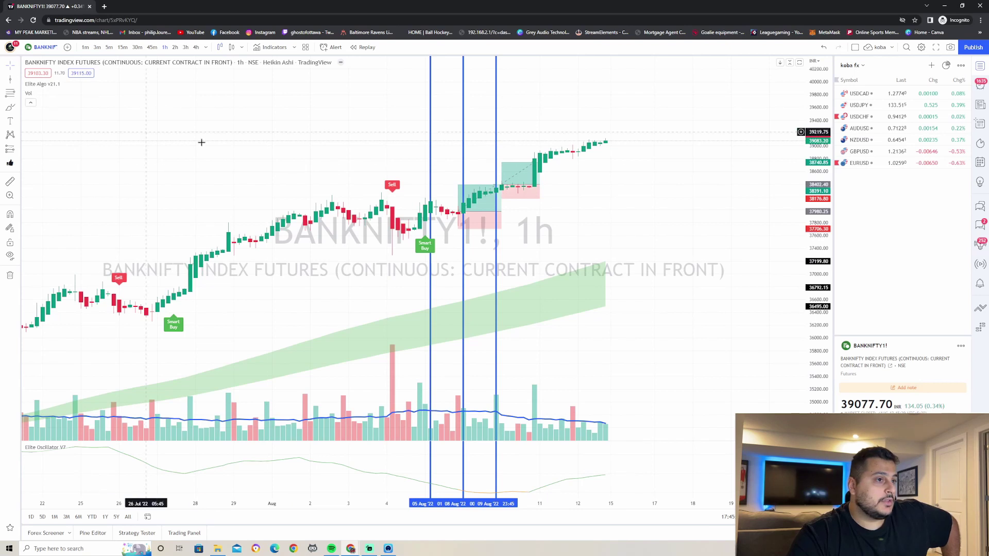
Switch to the 5-minute timeframe and check the second long position against the 9 August vertical line
{"action": "left_click", "coordinate": [108, 47]}
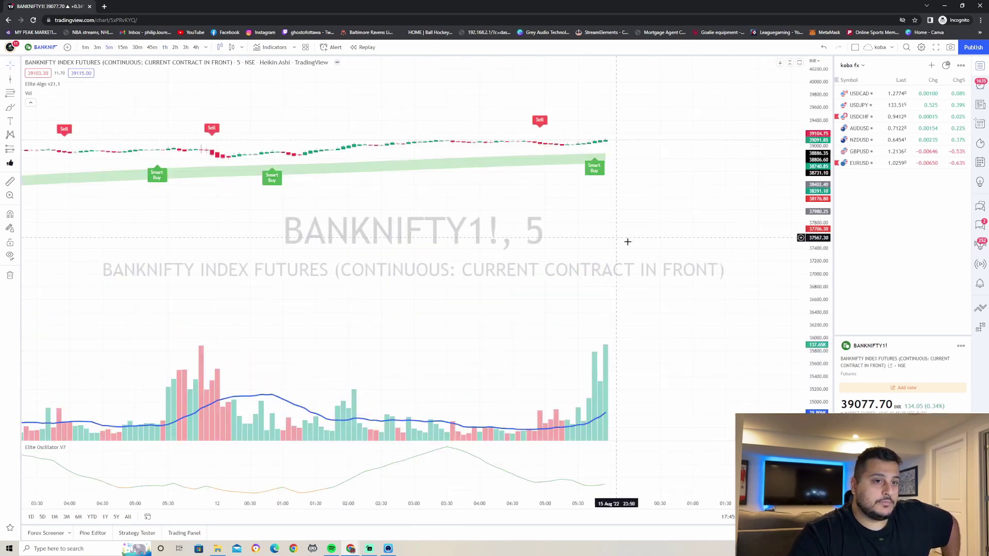
{"action": "left_click_drag", "start_coordinate": [238, 338], "coordinate": [344, 335]}
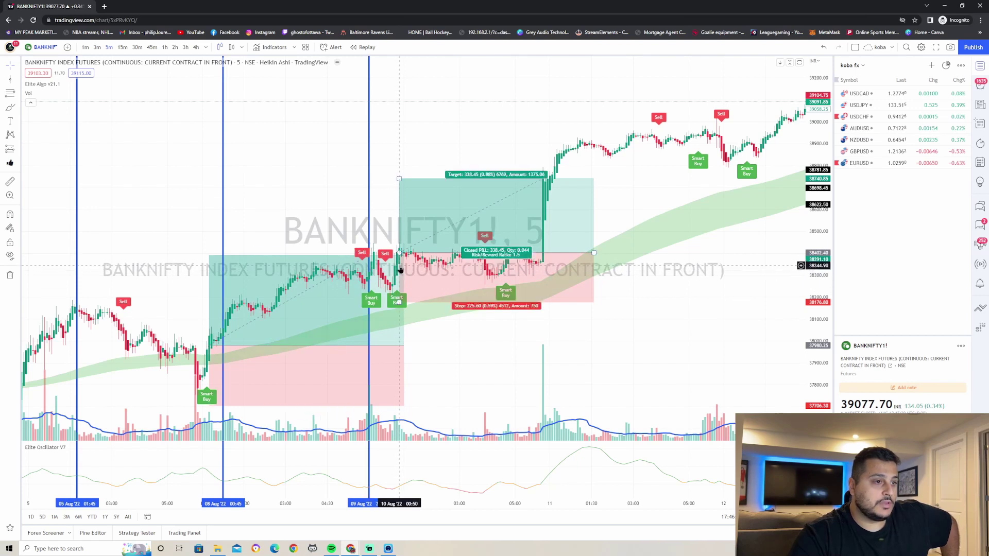
{"action": "left_click_drag", "start_coordinate": [688, 242], "coordinate": [600, 249]}
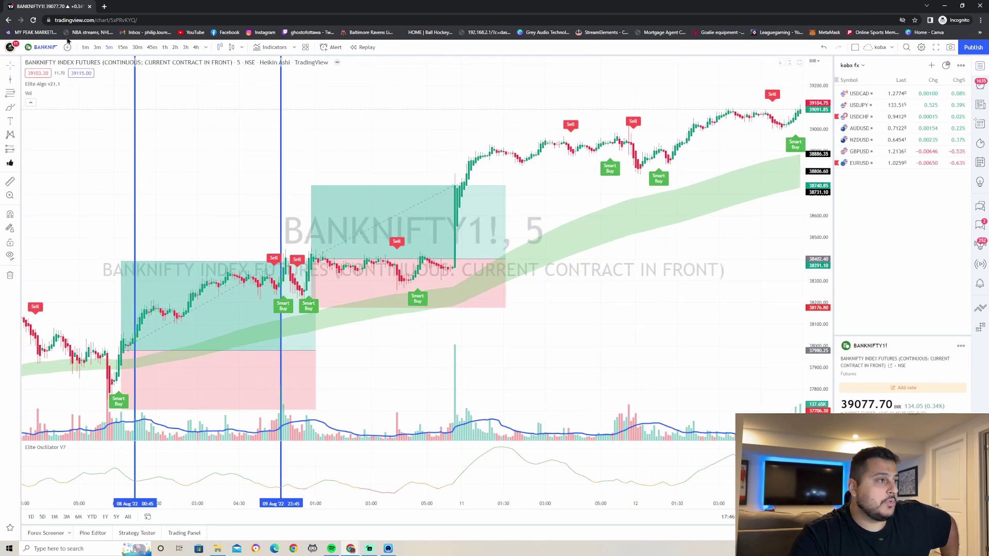
Switch back to the 1-hour timeframe and add a vertical line at 10 Aug '22 23:45
{"action": "left_click", "coordinate": [164, 47]}
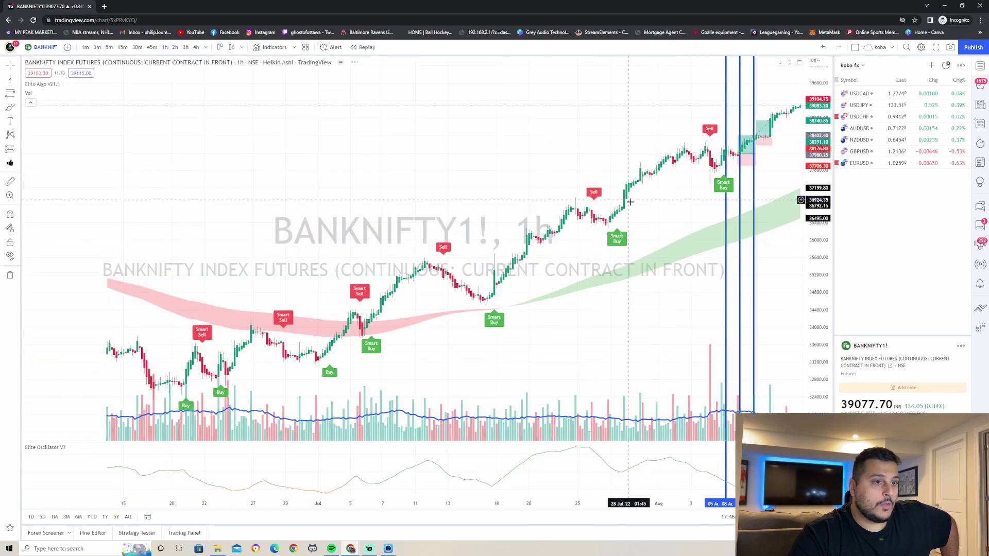
{"action": "scroll", "coordinate": [580, 322], "scroll_direction": "right", "scroll_amount": 5}
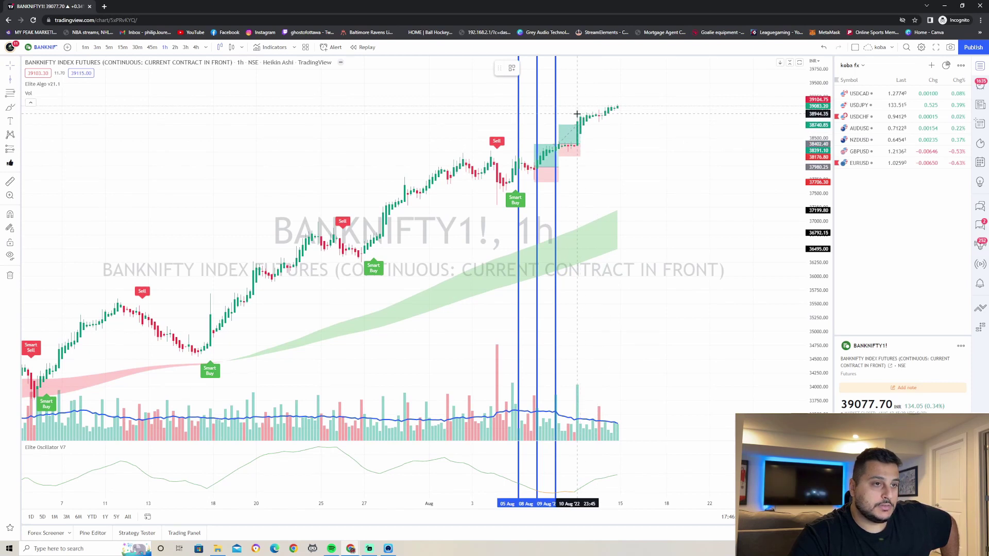
{"action": "left_click", "coordinate": [577, 113]}
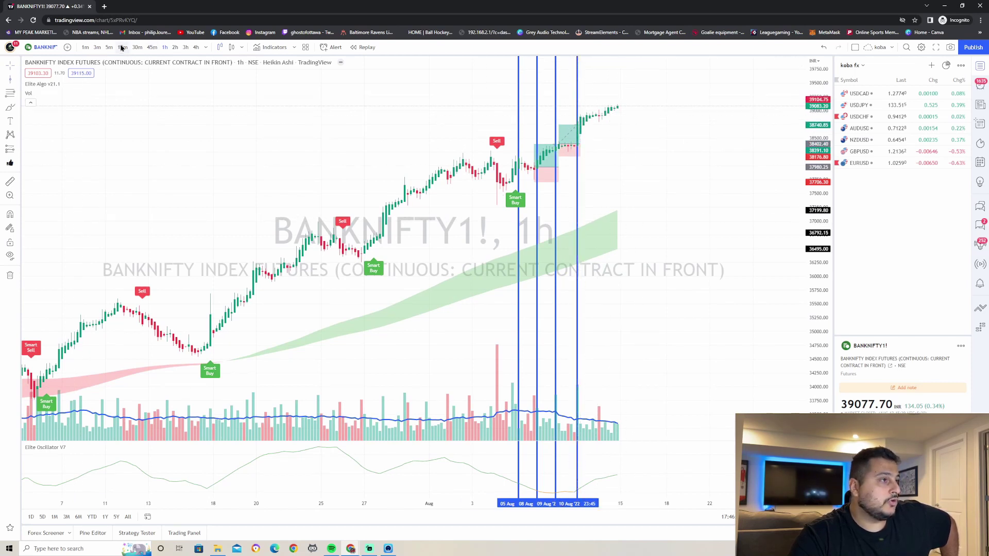
On the 5-minute timeframe, place a third long position at 11 Aug '22 05:20 with its entry at 38937.05, at the Smart Buy signal
{"action": "left_click", "coordinate": [107, 47]}
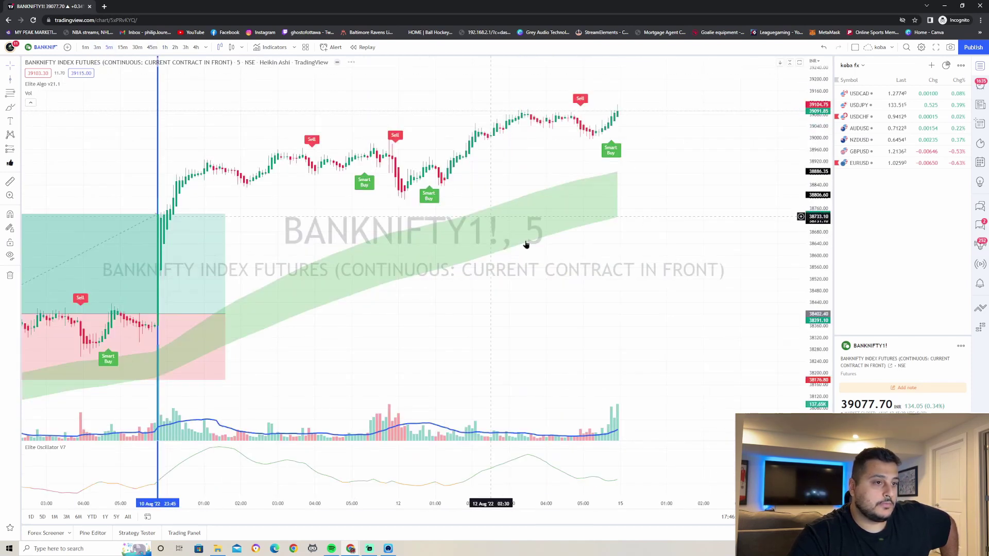
{"action": "scroll", "coordinate": [550, 257], "scroll_direction": "up", "scroll_amount": 3}
{"action": "left_click_drag", "start_coordinate": [448, 300], "coordinate": [687, 273]}
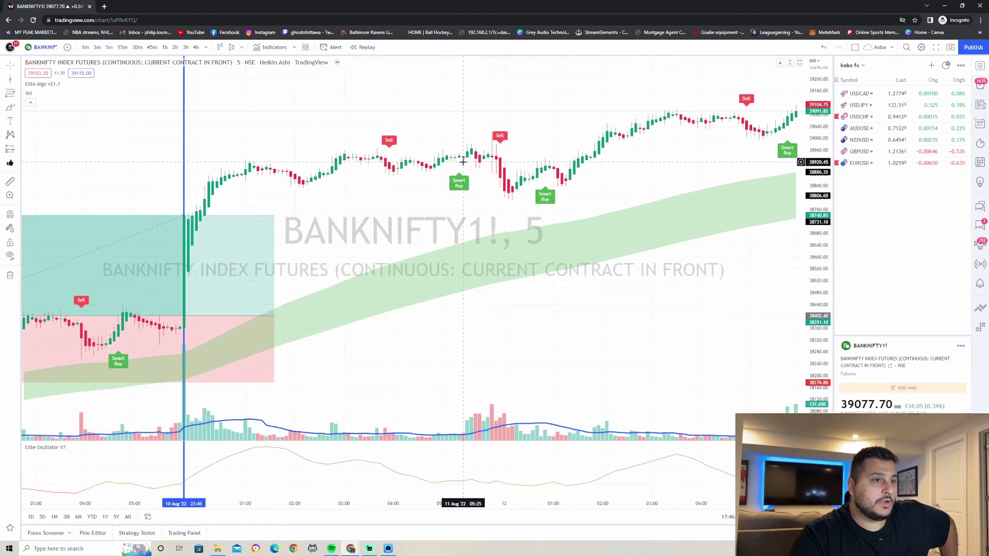
{"action": "scroll", "coordinate": [461, 163], "scroll_direction": "down", "scroll_amount": 3}
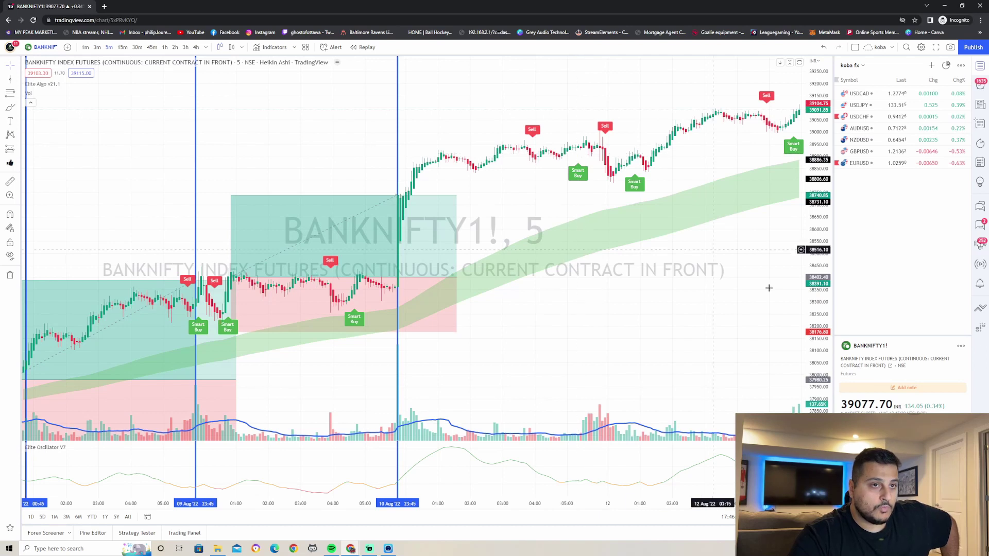
{"action": "left_click_drag", "start_coordinate": [810, 243], "coordinate": [810, 121]}
{"action": "left_click_drag", "start_coordinate": [712, 292], "coordinate": [706, 379]}
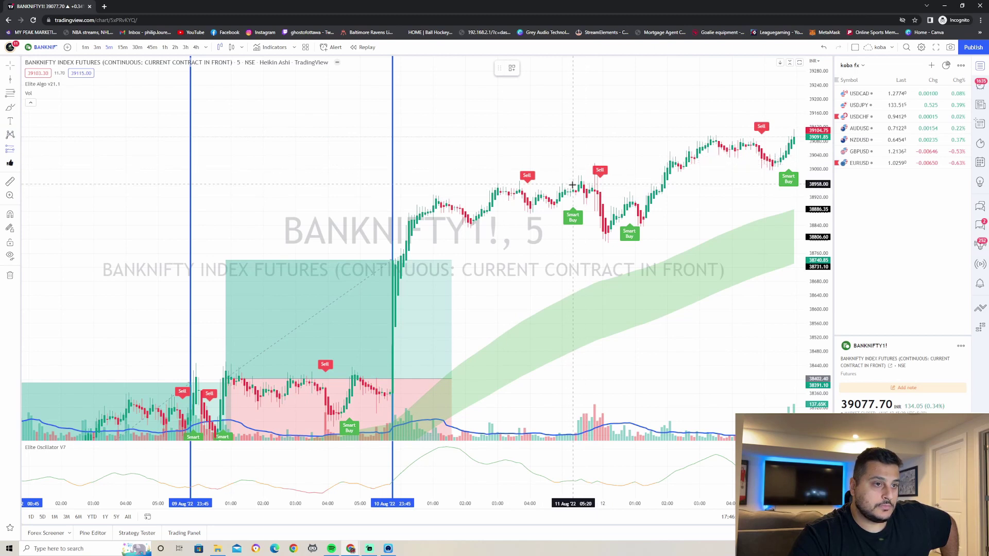
{"action": "left_click", "coordinate": [573, 191]}
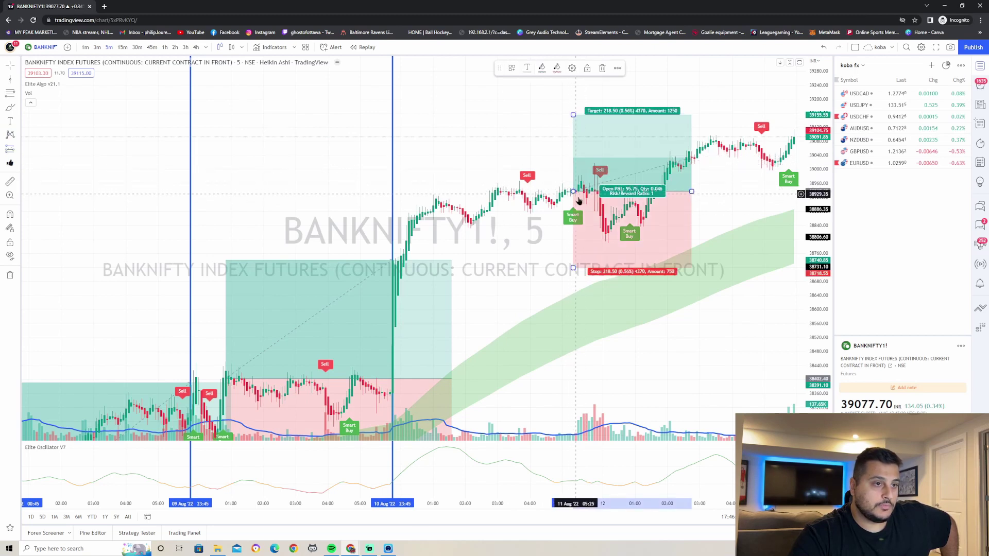
Set the third long position's stop about 116 points below entry and target about 173 points above, and extend it past the latest candle
{"action": "left_click_drag", "start_coordinate": [573, 276], "coordinate": [565, 232]}
{"action": "left_click", "coordinate": [695, 267]}
{"action": "left_click_drag", "start_coordinate": [690, 257], "coordinate": [588, 314]}
{"action": "left_click_drag", "start_coordinate": [590, 249], "coordinate": [718, 249]}
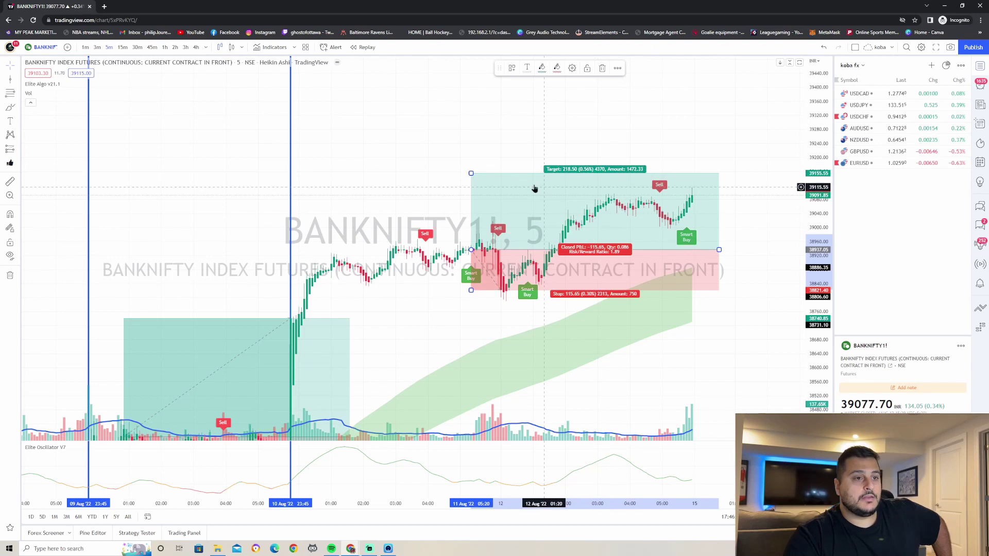
{"action": "left_click_drag", "start_coordinate": [471, 173], "coordinate": [473, 189]}
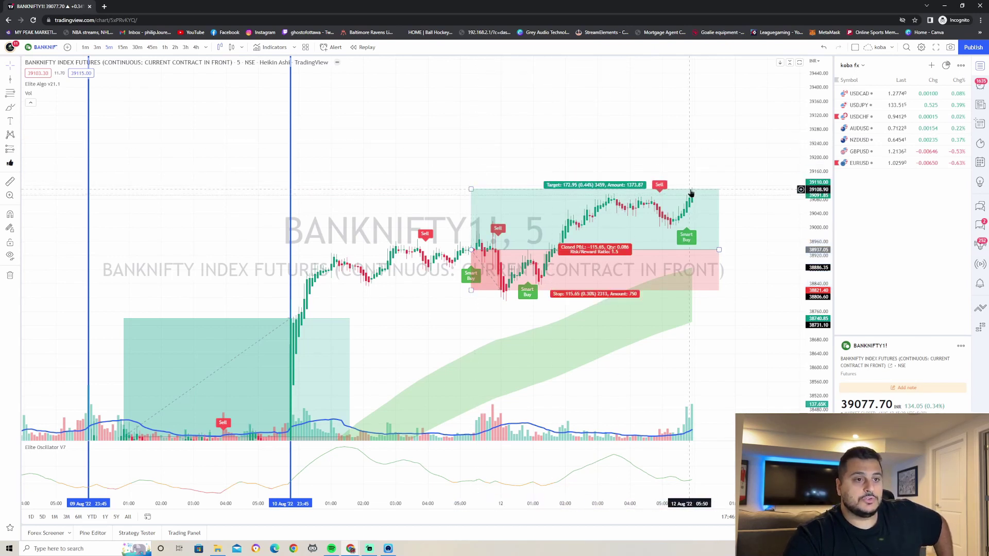
Examine the three long positions and their vertical lines together on the 5-minute chart
{"action": "left_click_drag", "start_coordinate": [817, 227], "coordinate": [835, 118]}
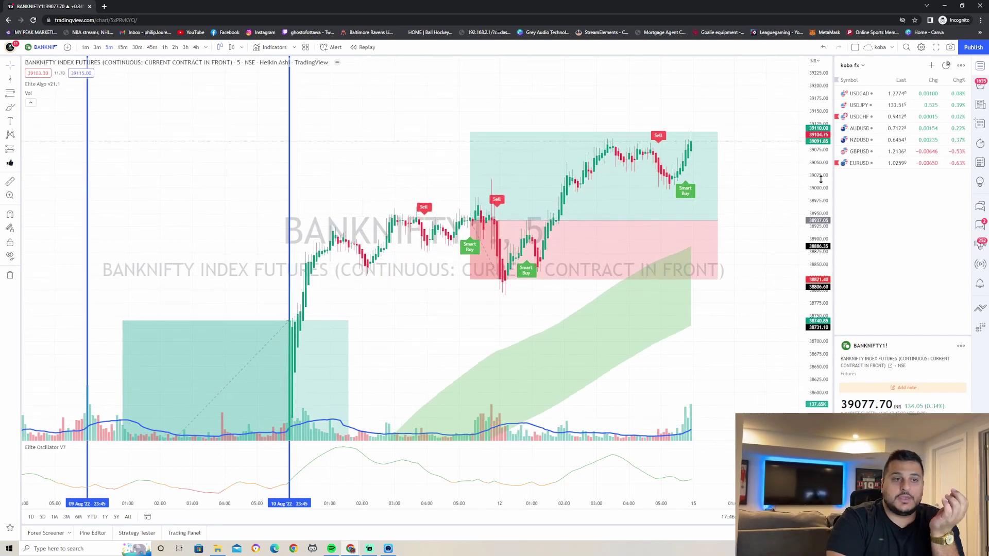
{"action": "scroll", "coordinate": [715, 367], "scroll_direction": "down", "scroll_amount": 2}
{"action": "left_click_drag", "start_coordinate": [761, 375], "coordinate": [732, 336]}
{"action": "left_click_drag", "start_coordinate": [811, 278], "coordinate": [802, 333]}
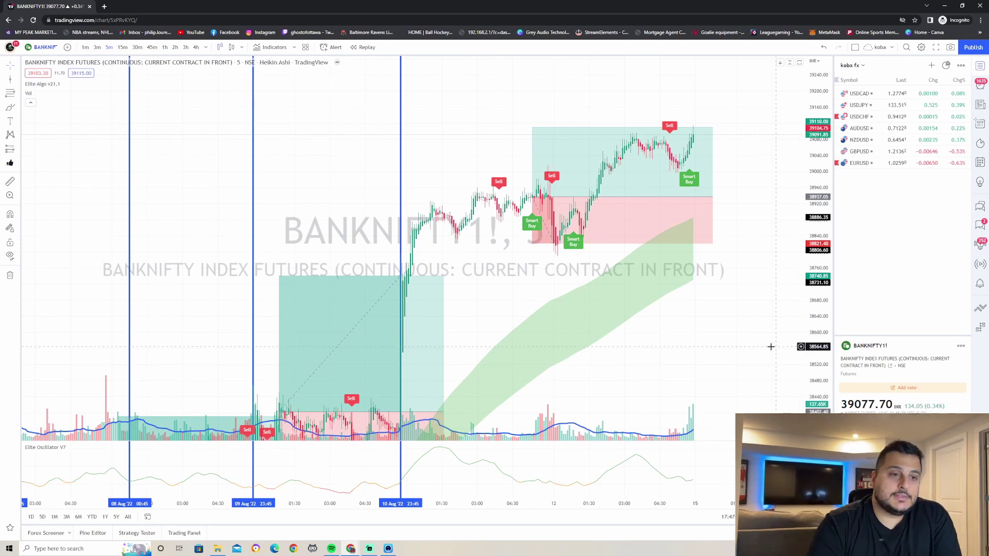
{"action": "left_click_drag", "start_coordinate": [770, 344], "coordinate": [800, 273]}
{"action": "left_click_drag", "start_coordinate": [734, 300], "coordinate": [736, 328]}
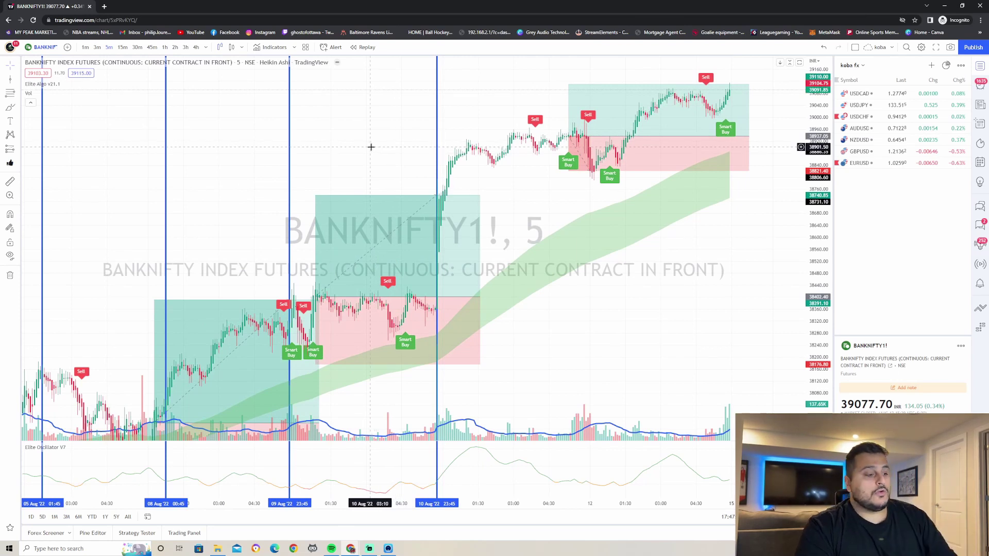
Switch the chart to the 1-hour timeframe and review the earlier June and July signals against the marked trades
{"action": "left_click", "coordinate": [164, 48]}
{"action": "left_click_drag", "start_coordinate": [432, 282], "coordinate": [385, 217]}
{"action": "right_click", "coordinate": [385, 218]}
{"action": "left_click", "coordinate": [395, 224]}
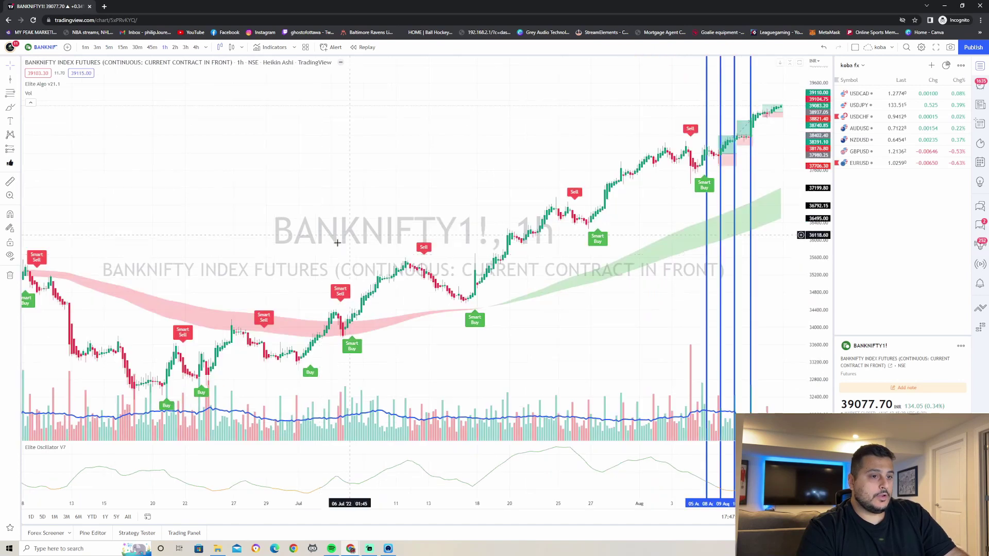
{"action": "left_click_drag", "start_coordinate": [296, 246], "coordinate": [266, 242]}
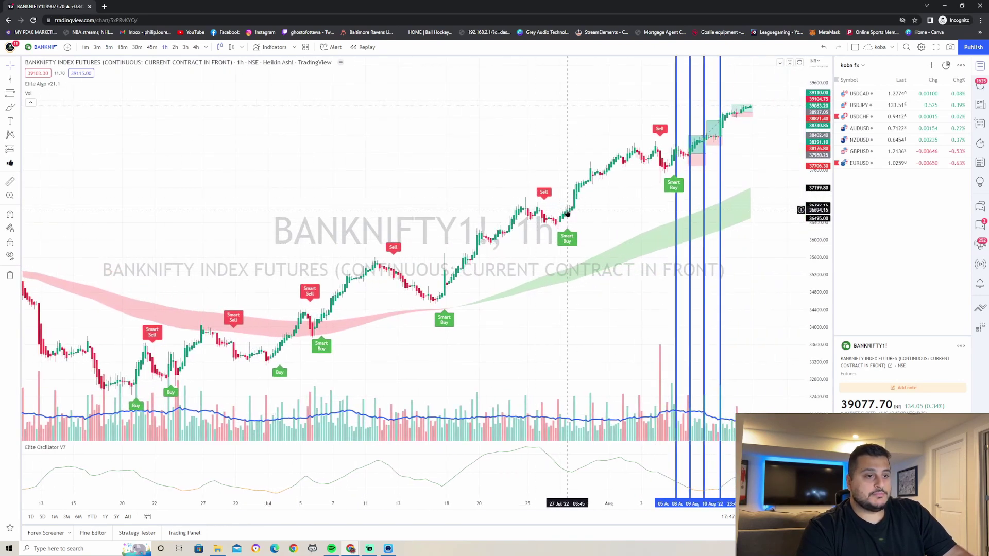
Place a vertical line at 27 Jul '22 23:45 on the 1-hour chart, just after the late-July Smart Buy signal
{"action": "left_click_drag", "start_coordinate": [613, 229], "coordinate": [562, 242]}
{"action": "left_click_drag", "start_coordinate": [816, 222], "coordinate": [816, 95]}
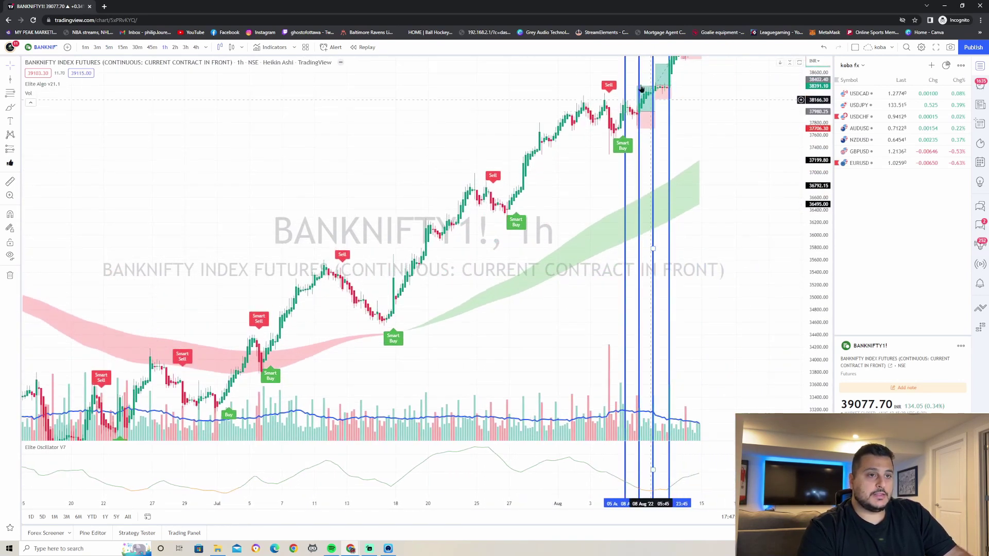
{"action": "scroll", "coordinate": [676, 273], "scroll_direction": "right", "scroll_amount": 5}
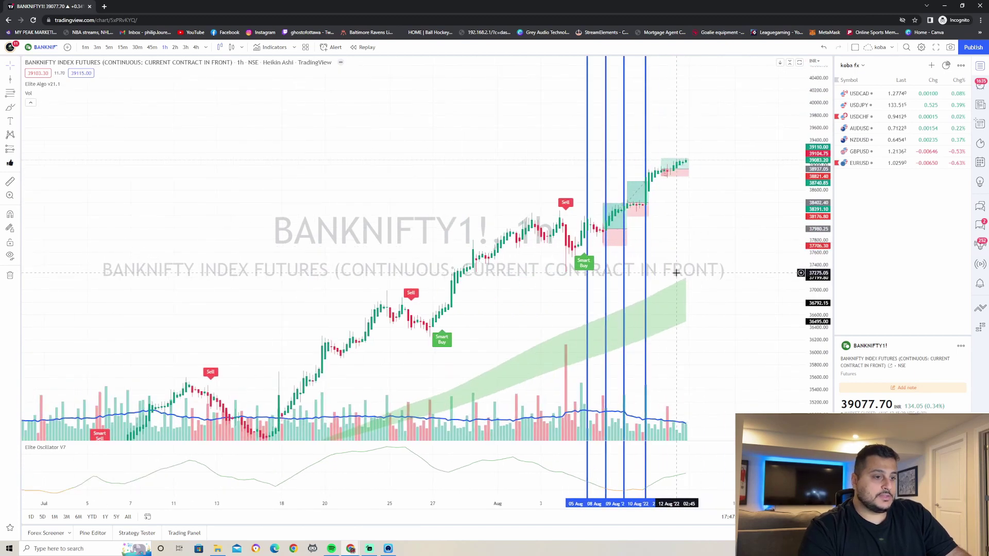
{"action": "scroll", "coordinate": [675, 271], "scroll_direction": "up", "scroll_amount": 2}
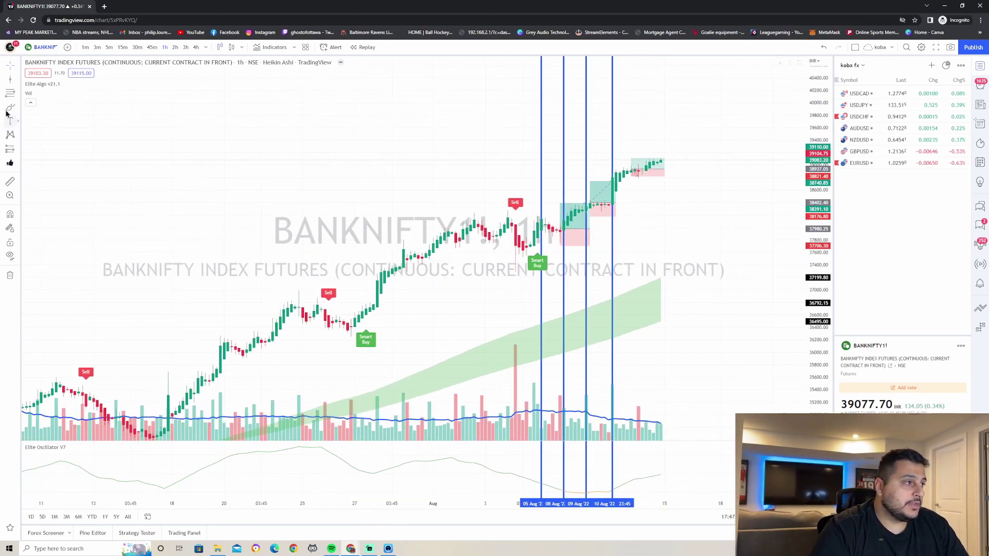
{"action": "left_click", "coordinate": [376, 280]}
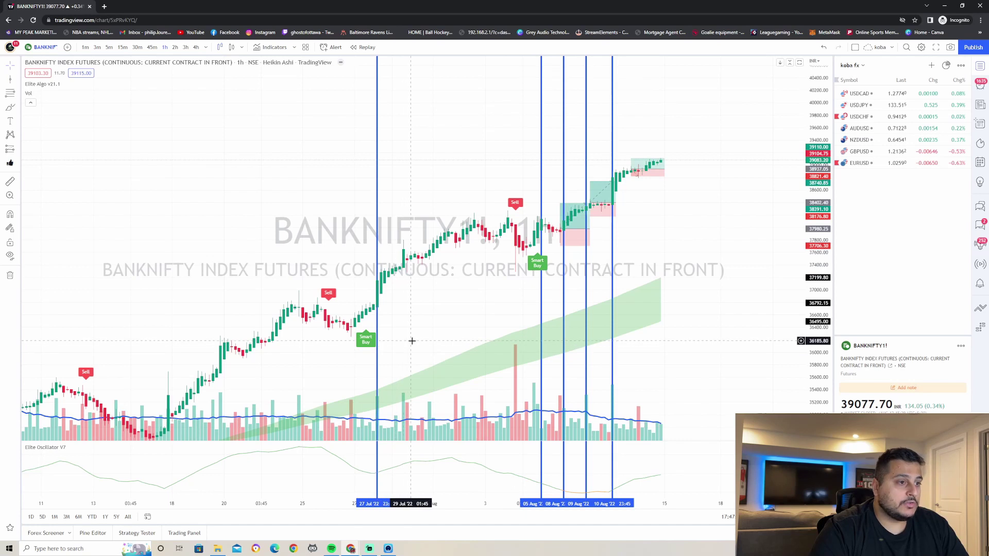
Remove all drawings from the 1-hour chart and place a fresh vertical line at 27 Jul '22 23:45
{"action": "right_click", "coordinate": [443, 291]}
{"action": "left_click", "coordinate": [480, 467]}
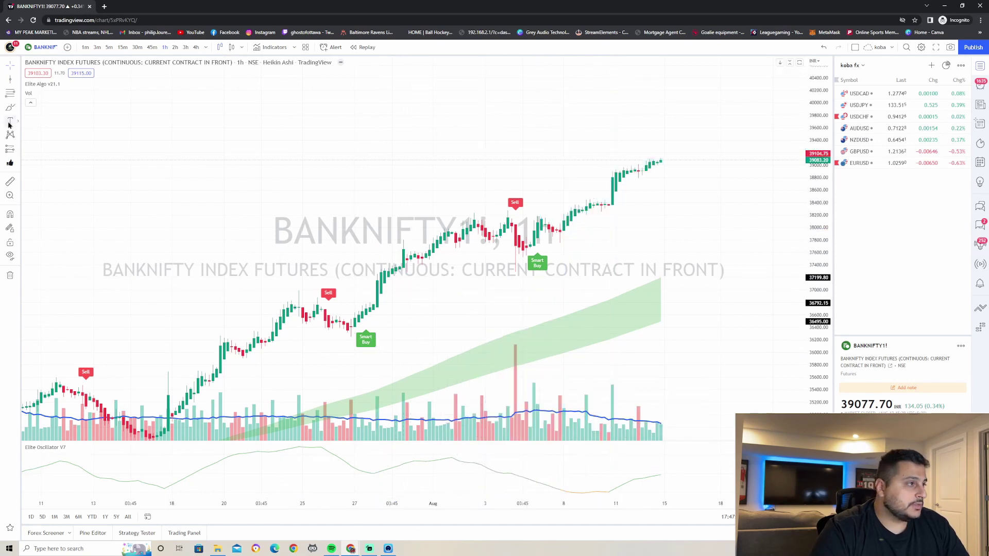
{"action": "left_click", "coordinate": [10, 80]}
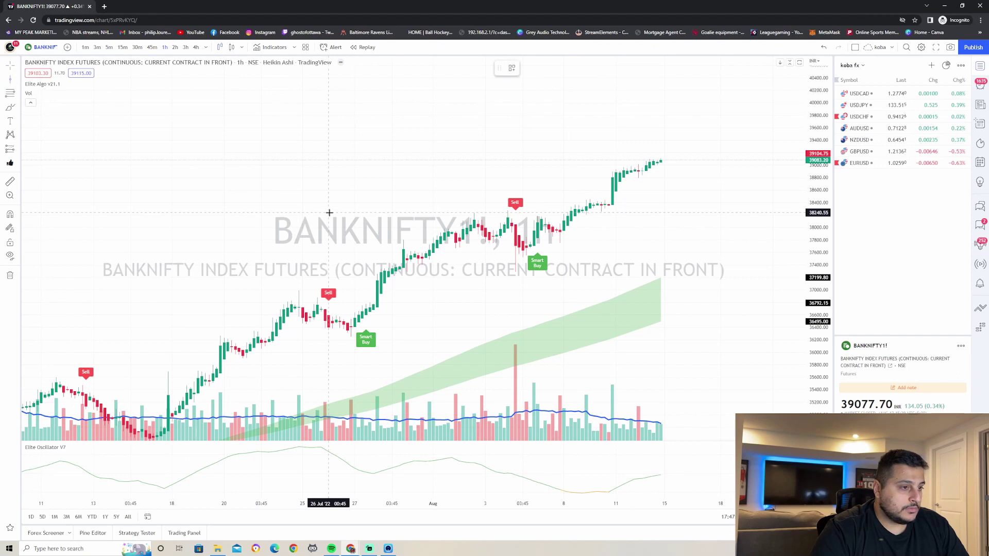
{"action": "left_click", "coordinate": [377, 210]}
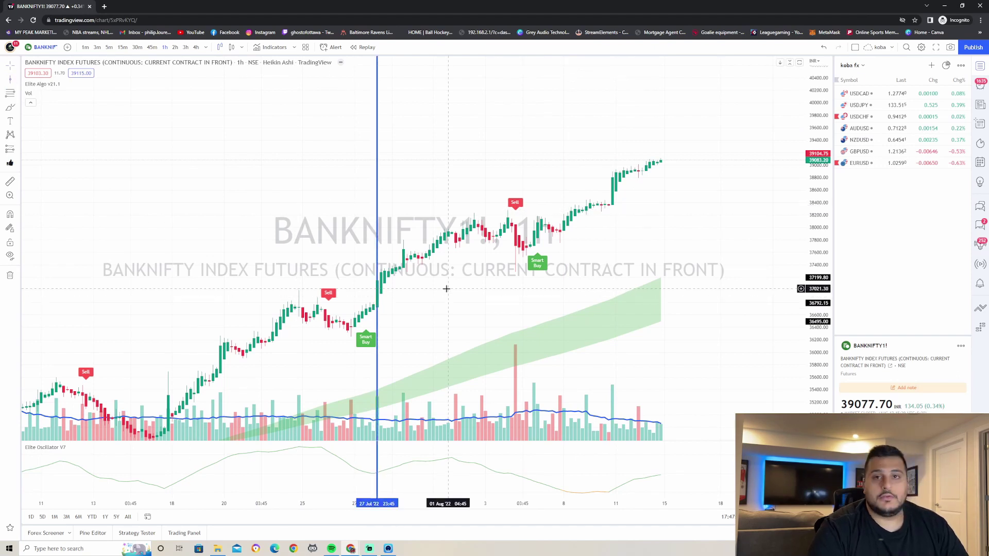
Switch to the 5-minute timeframe, reset the chart view and go back in time to the 27 Jul '22 vertical line
{"action": "left_click", "coordinate": [110, 47]}
{"action": "right_click", "coordinate": [501, 284]}
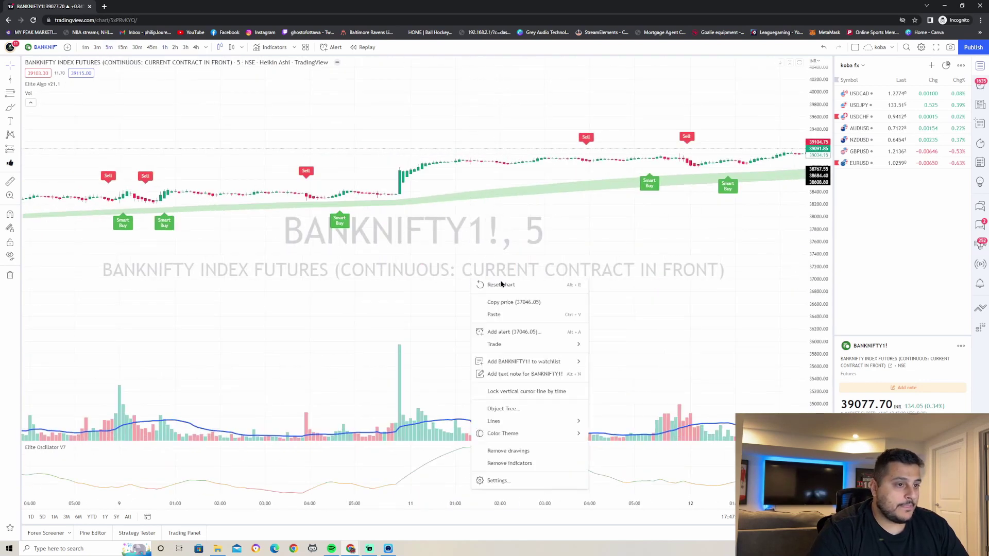
{"action": "left_click", "coordinate": [501, 284]}
{"action": "scroll", "coordinate": [405, 343], "scroll_direction": "up", "scroll_amount": 5}
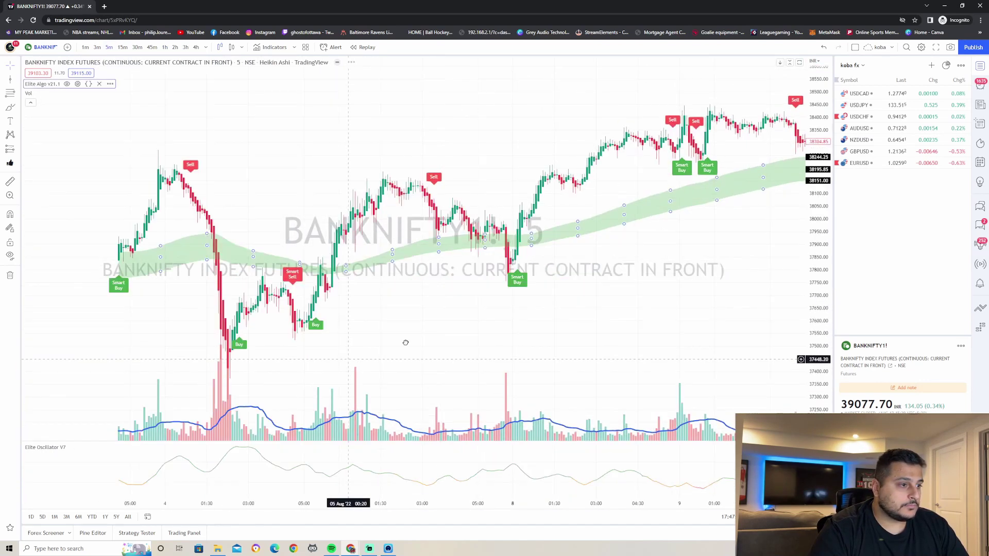
{"action": "left_click_drag", "start_coordinate": [405, 343], "coordinate": [720, 329]}
{"action": "left_click_drag", "start_coordinate": [164, 350], "coordinate": [731, 320]}
{"action": "left_click_drag", "start_coordinate": [489, 332], "coordinate": [535, 331]}
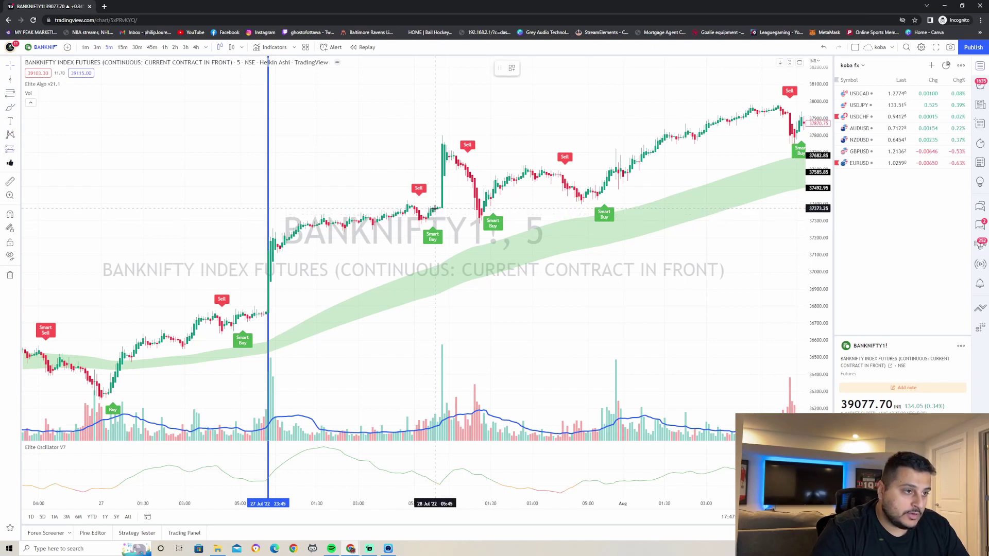
Place a long position at 28 Jul '22 05:45 with entry 37373.25, stop about 156 points below and target at about 37615
{"action": "left_click", "coordinate": [435, 208]}
{"action": "left_click_drag", "start_coordinate": [435, 266], "coordinate": [429, 236]}
{"action": "left_click_drag", "start_coordinate": [344, 144], "coordinate": [350, 144]}
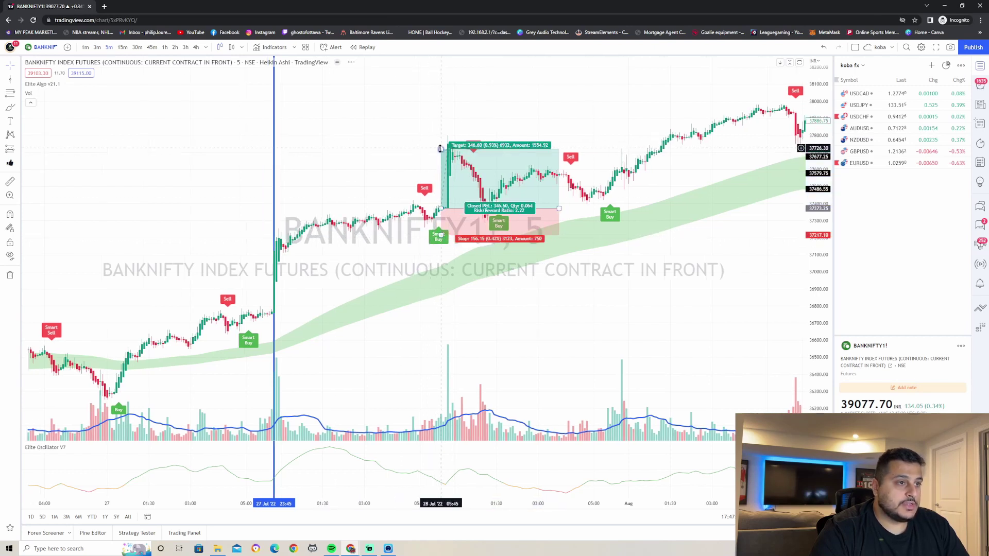
{"action": "left_click_drag", "start_coordinate": [441, 149], "coordinate": [443, 170]}
{"action": "left_click", "coordinate": [415, 143]}
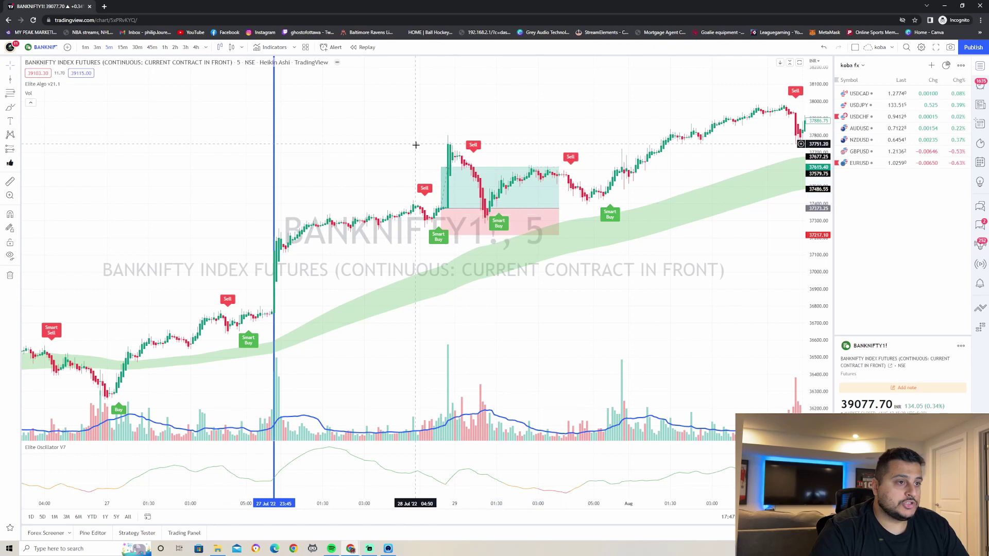